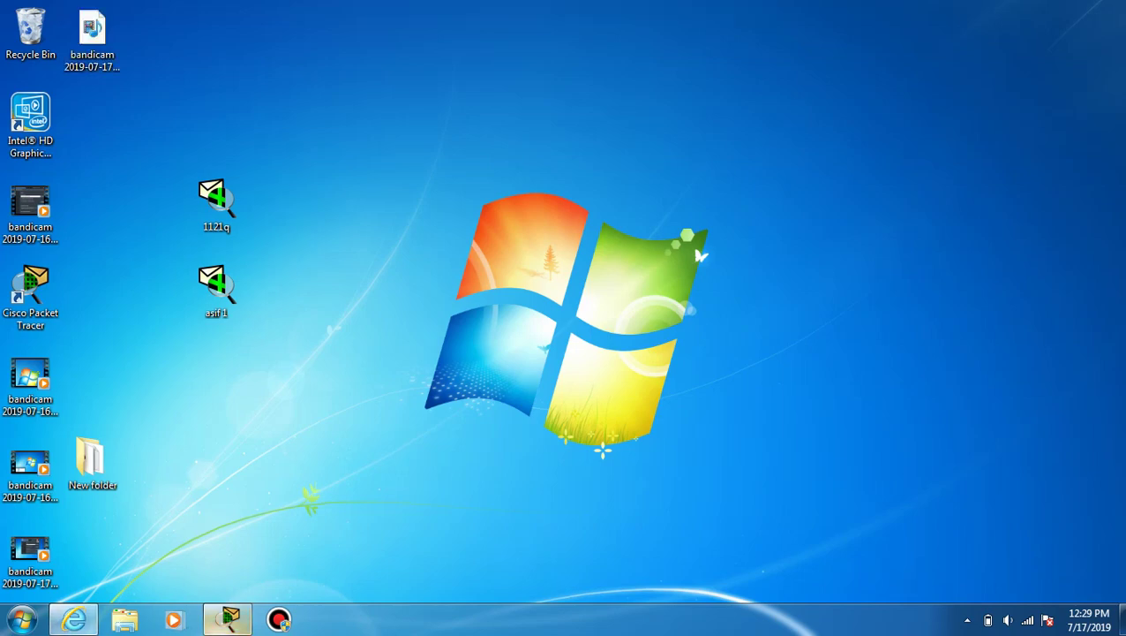
Restore the Cisco Packet Tracer window from the taskbar to show its empty workspace
click(229, 618)
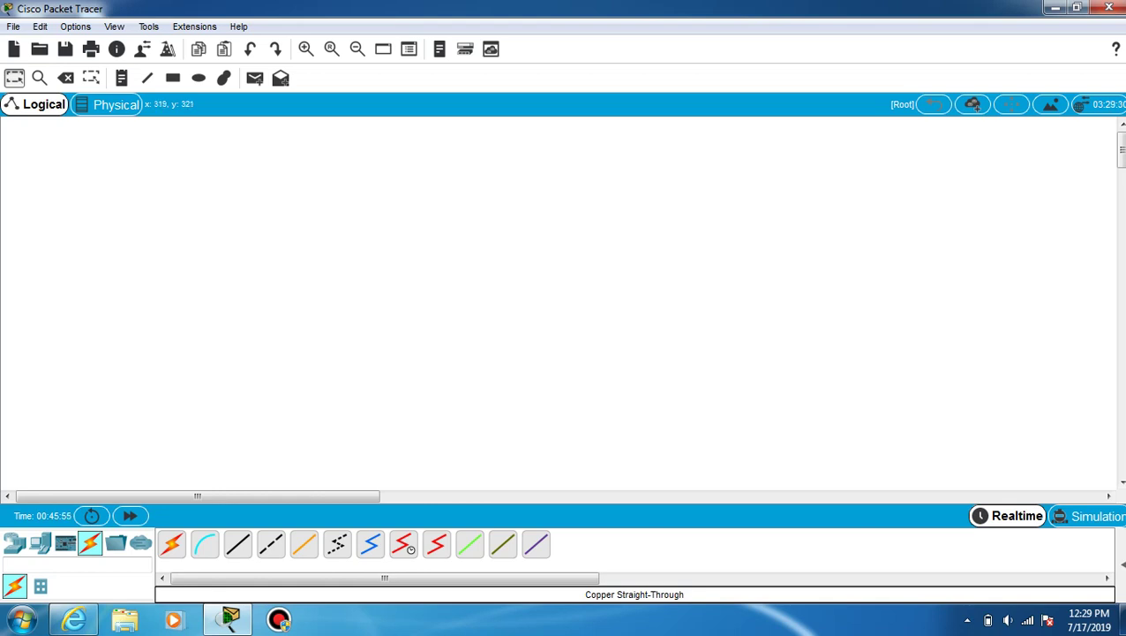
Place two PCs, PC0 and PC1, from End Devices onto the workspace
click(40, 543)
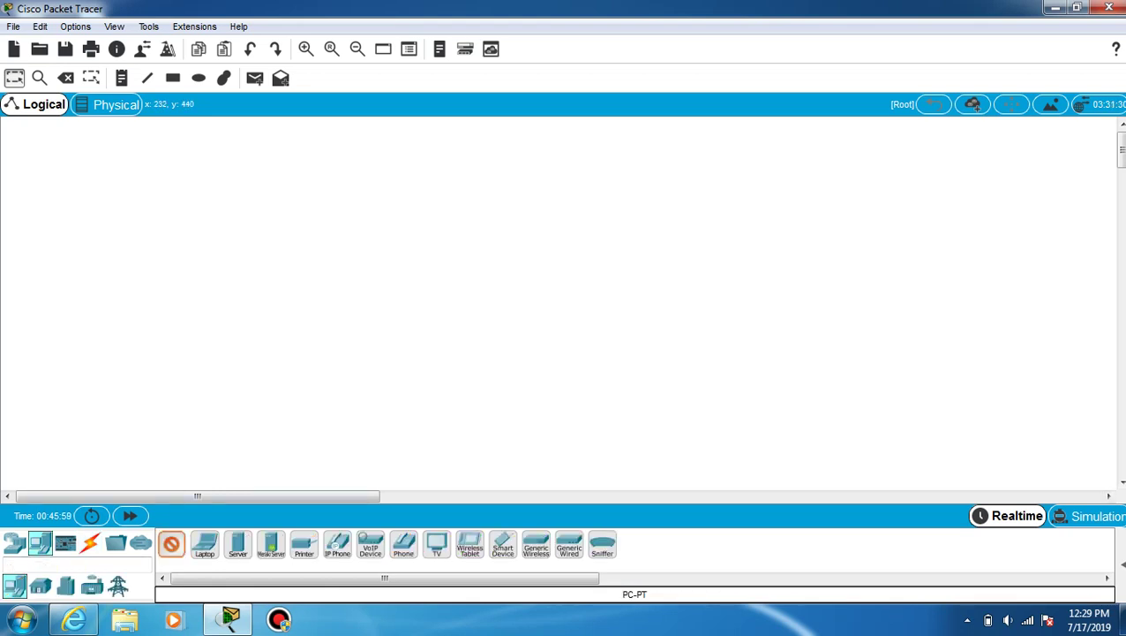
click(334, 351)
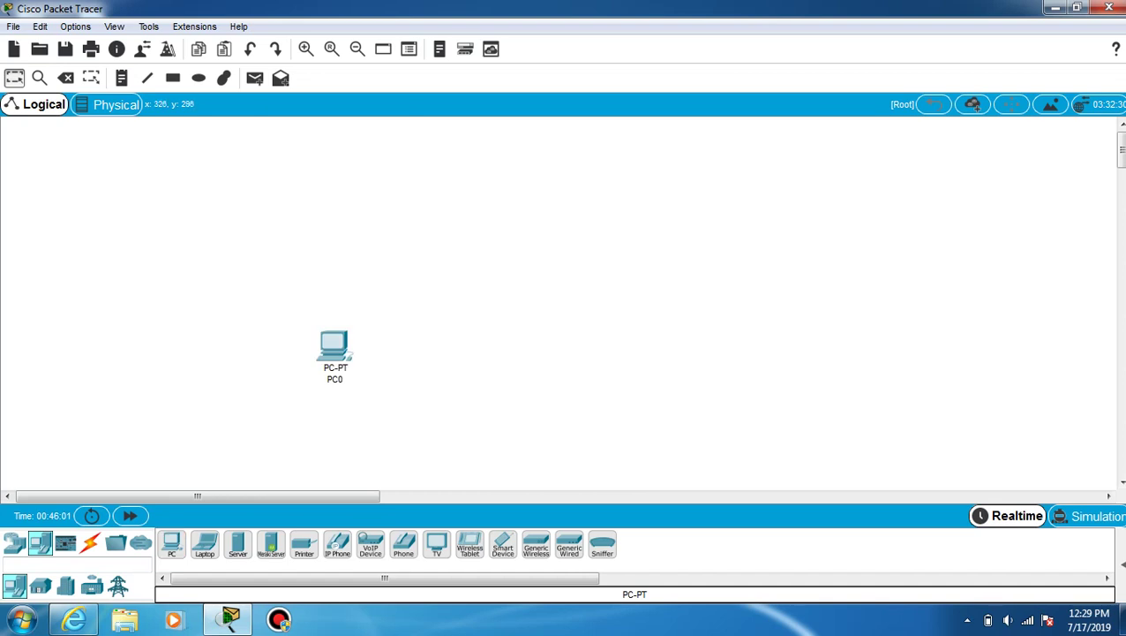
click(171, 543)
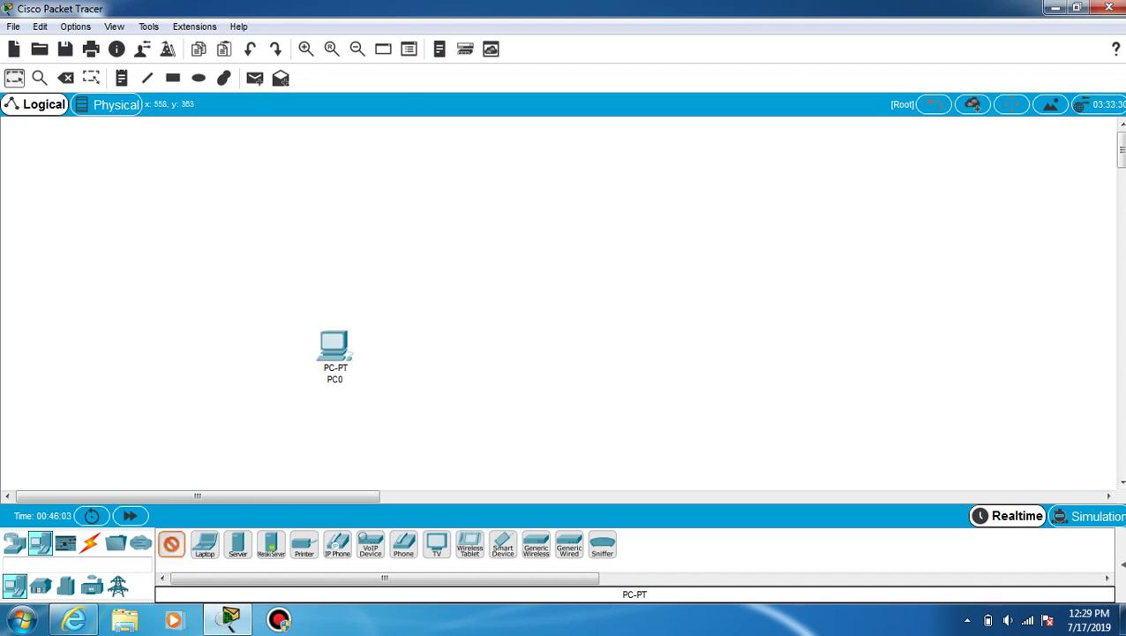
click(462, 422)
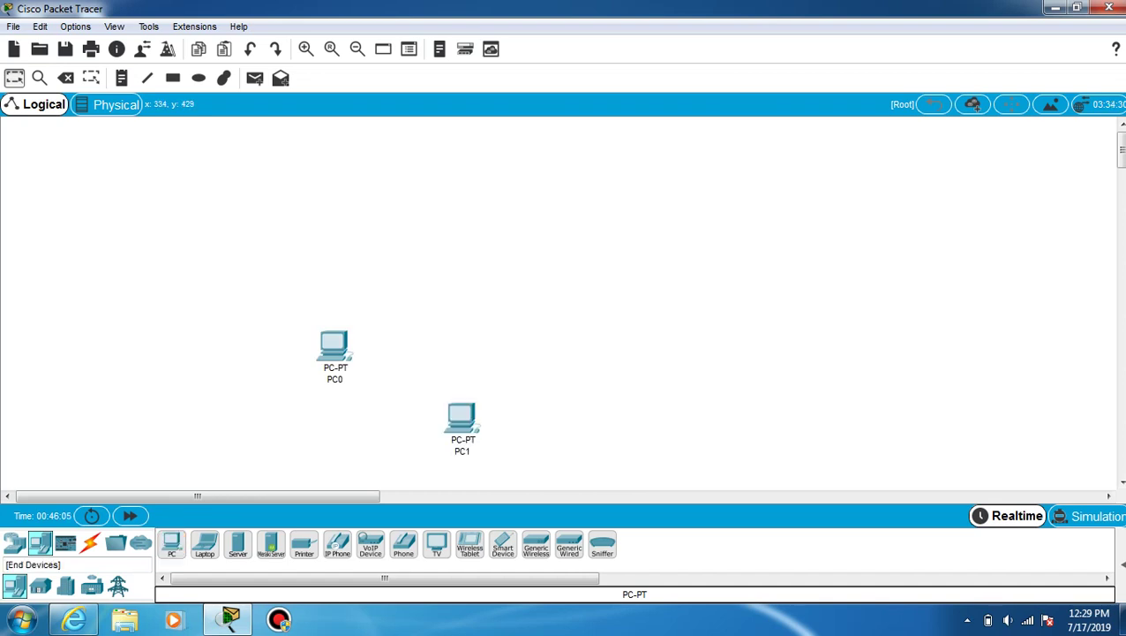
Add a 2811 router and a 3560-24PS multilayer switch to the workspace
click(14, 543)
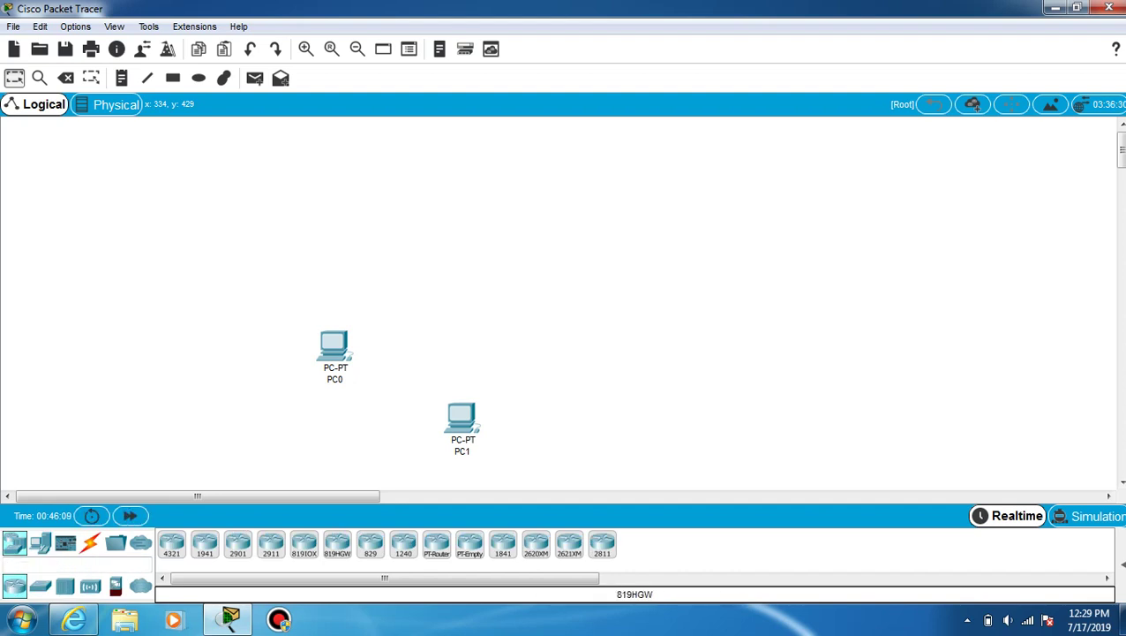
click(602, 543)
click(501, 314)
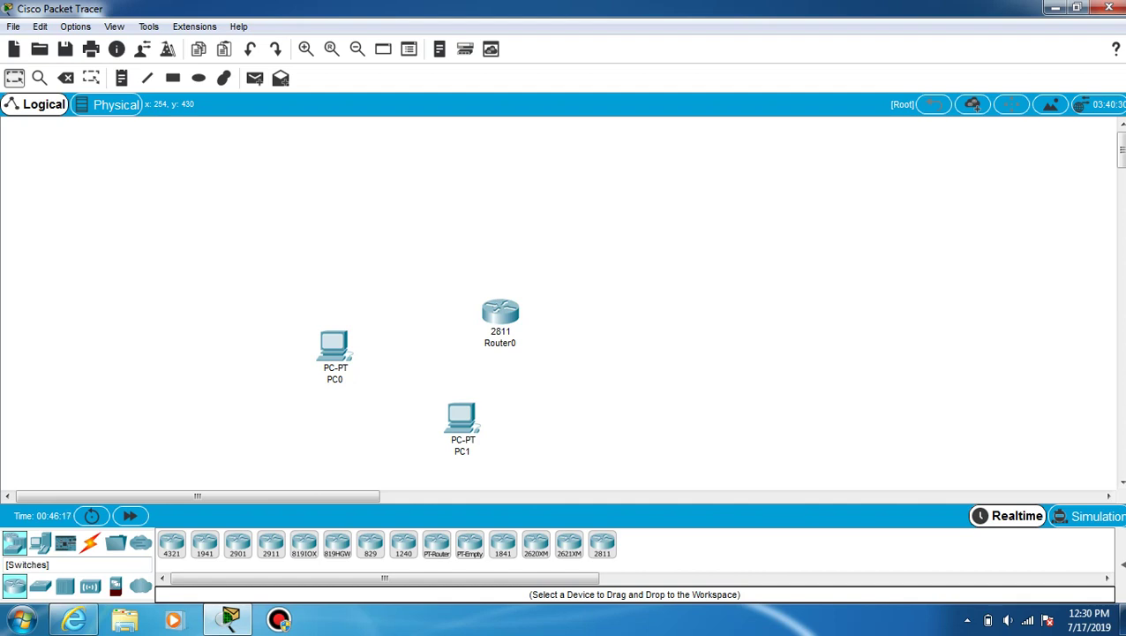
click(39, 585)
click(271, 544)
click(397, 276)
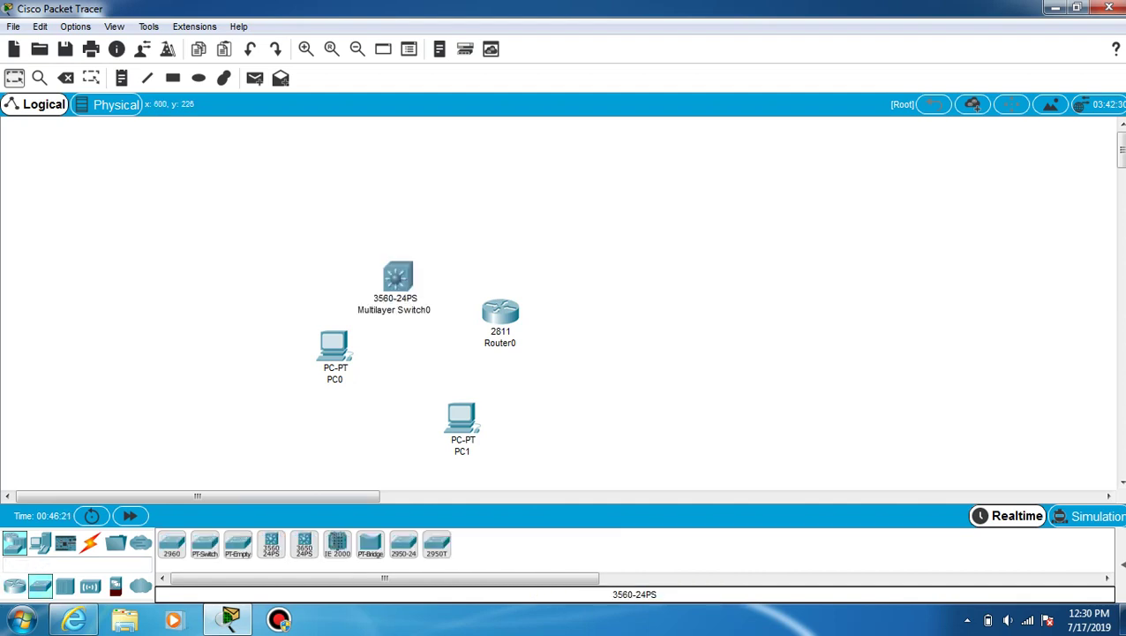
Spread the devices out: Router0 higher, PC1 up-right, PC0 slightly down-left
drag(501, 310, 516, 219)
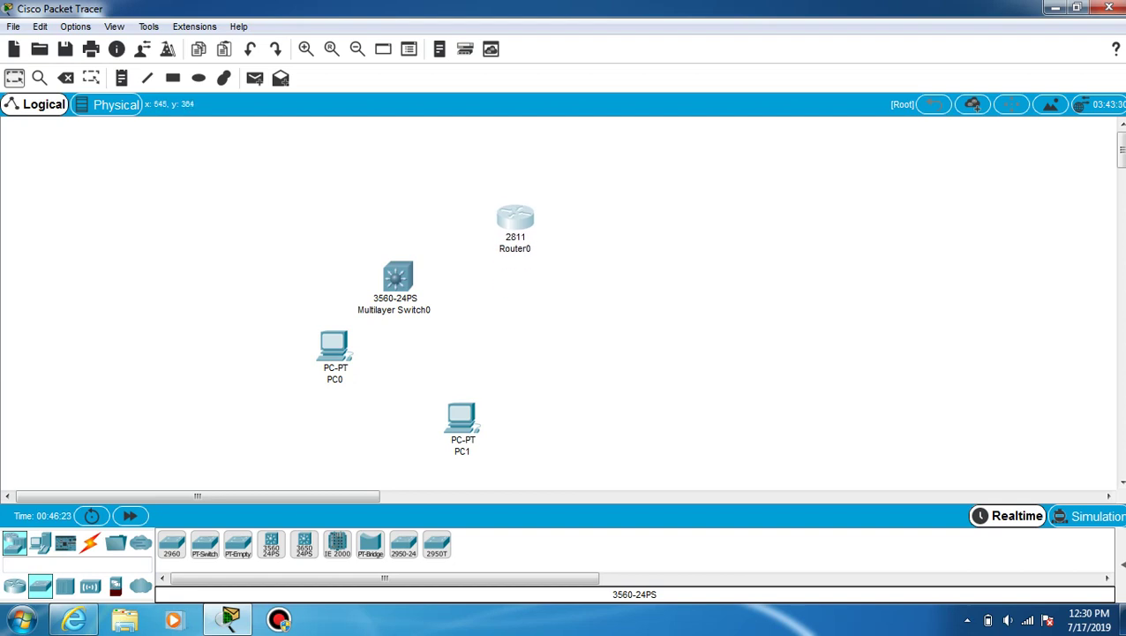
drag(462, 419, 635, 352)
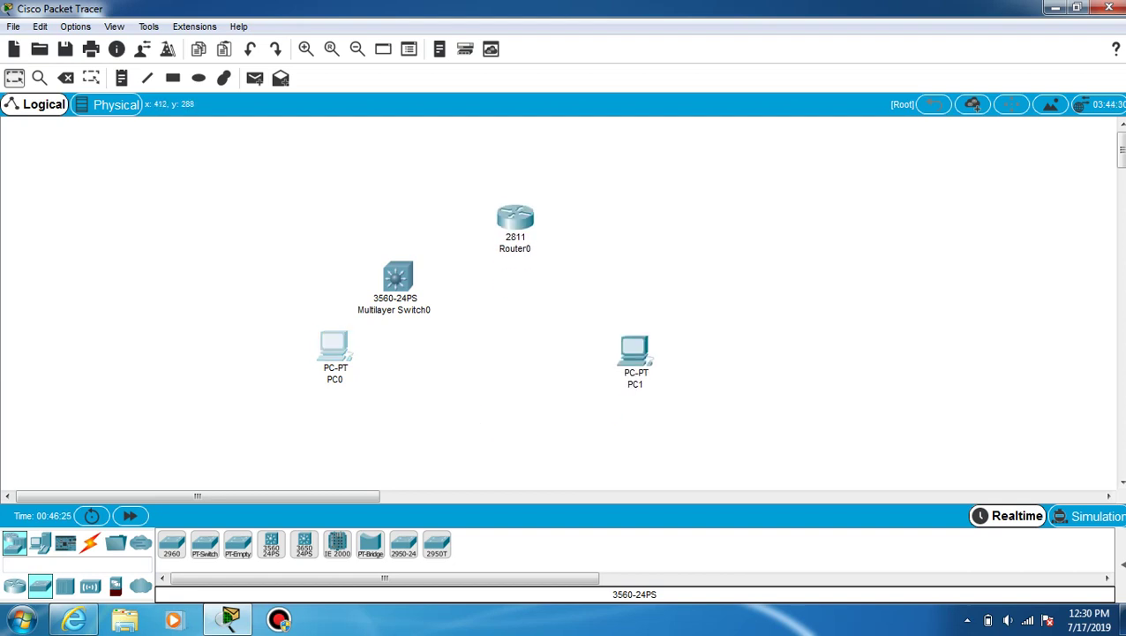
drag(335, 349, 313, 364)
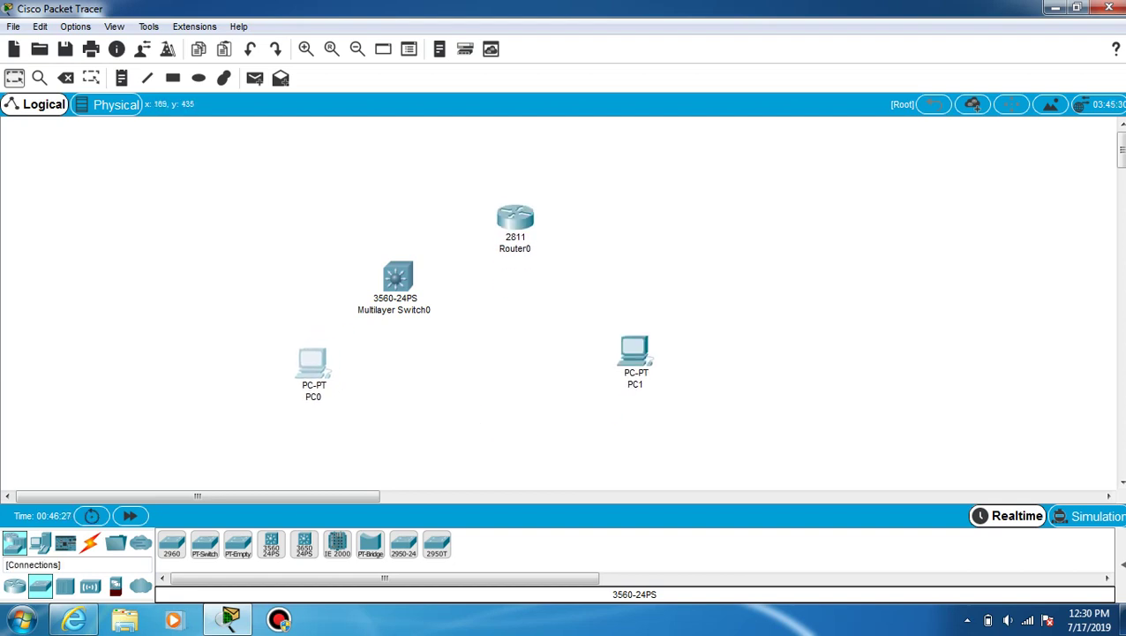
Cable PC0 FastEthernet0 to switch FastEthernet0/1 with copper straight-through
click(90, 542)
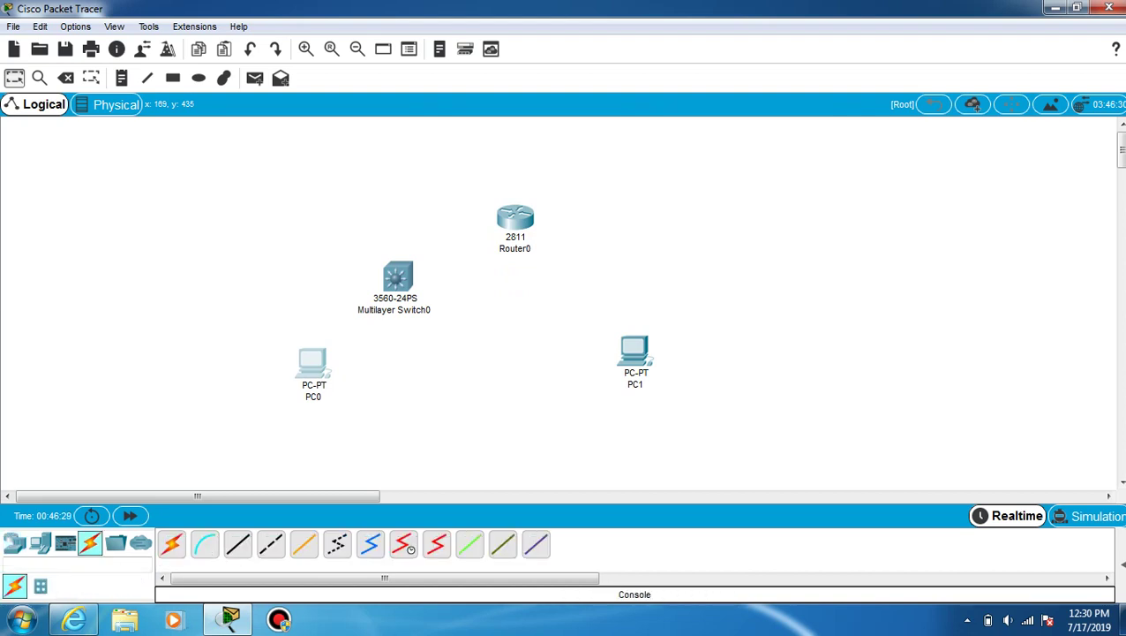
click(238, 543)
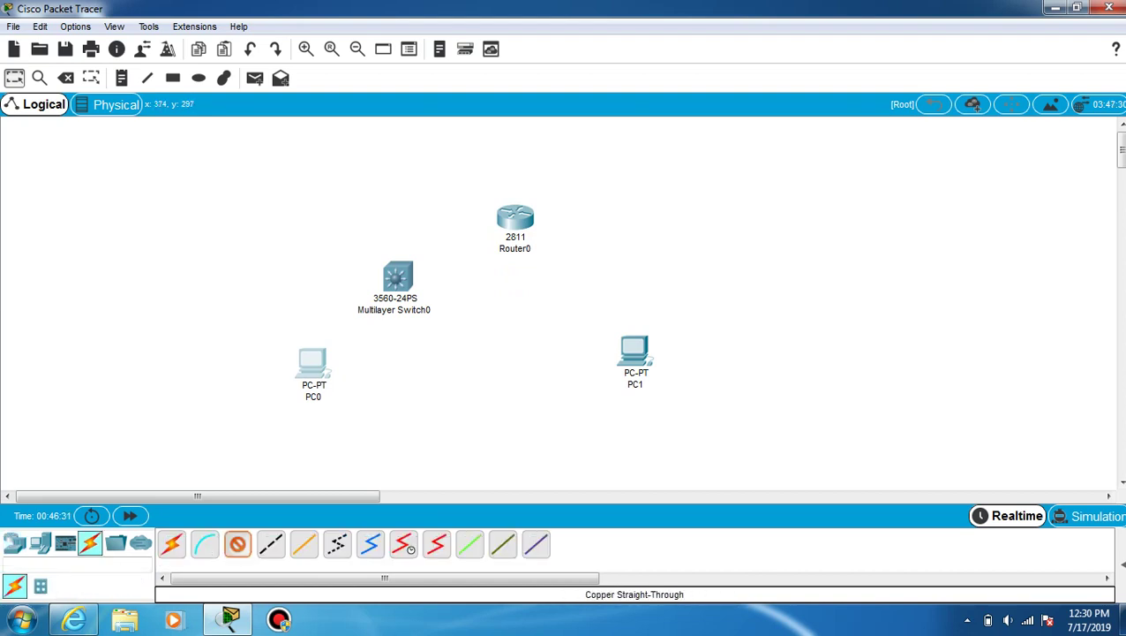
click(312, 362)
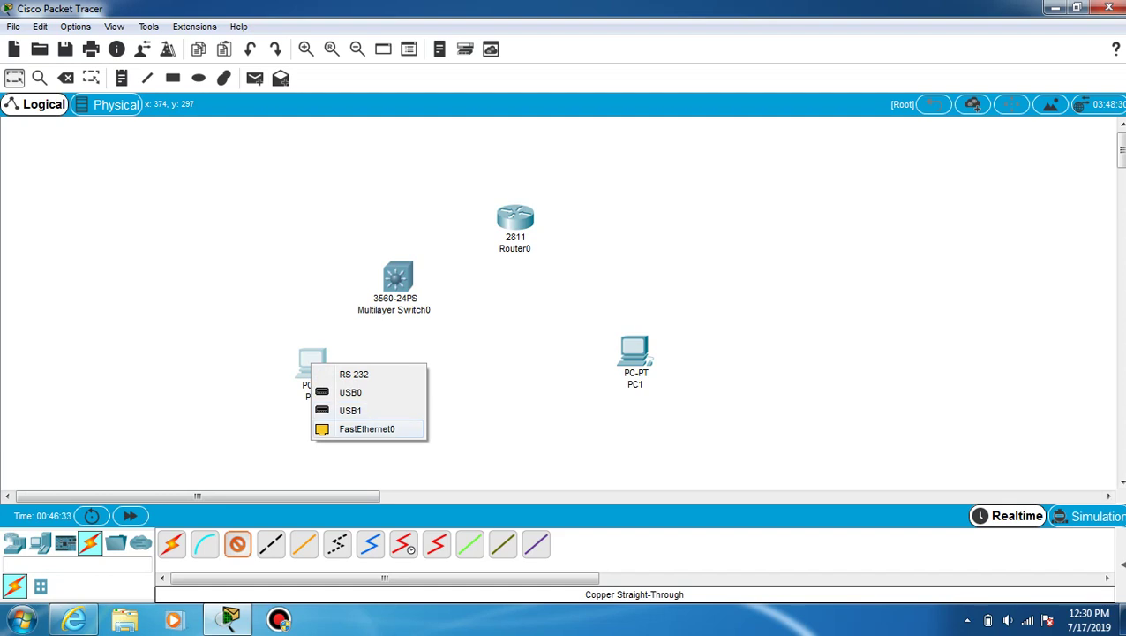
click(367, 428)
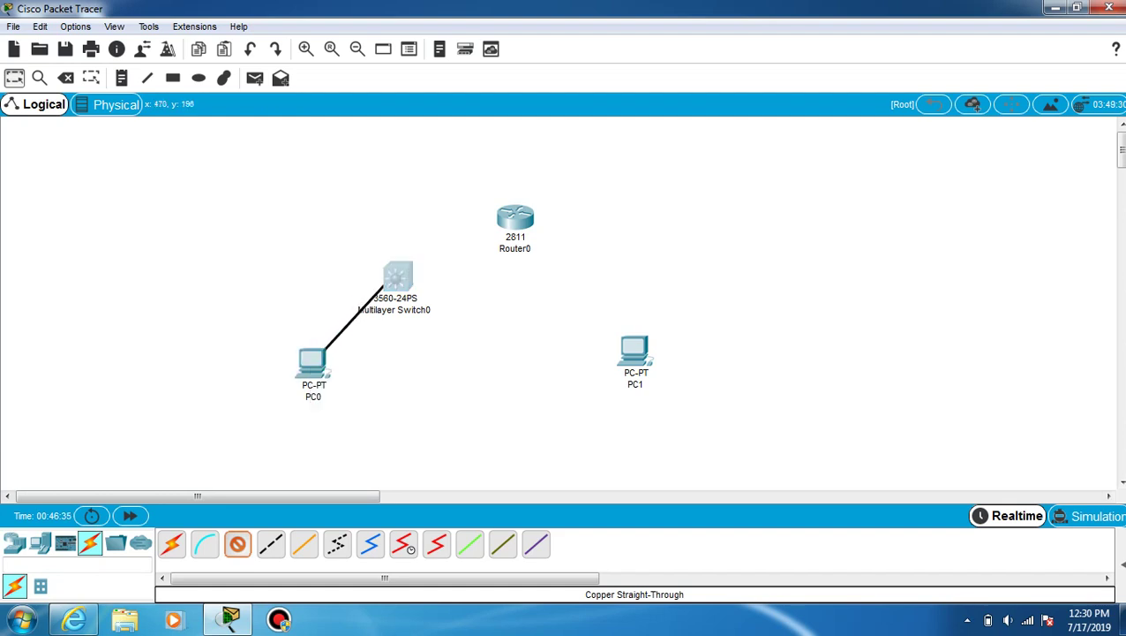
click(394, 278)
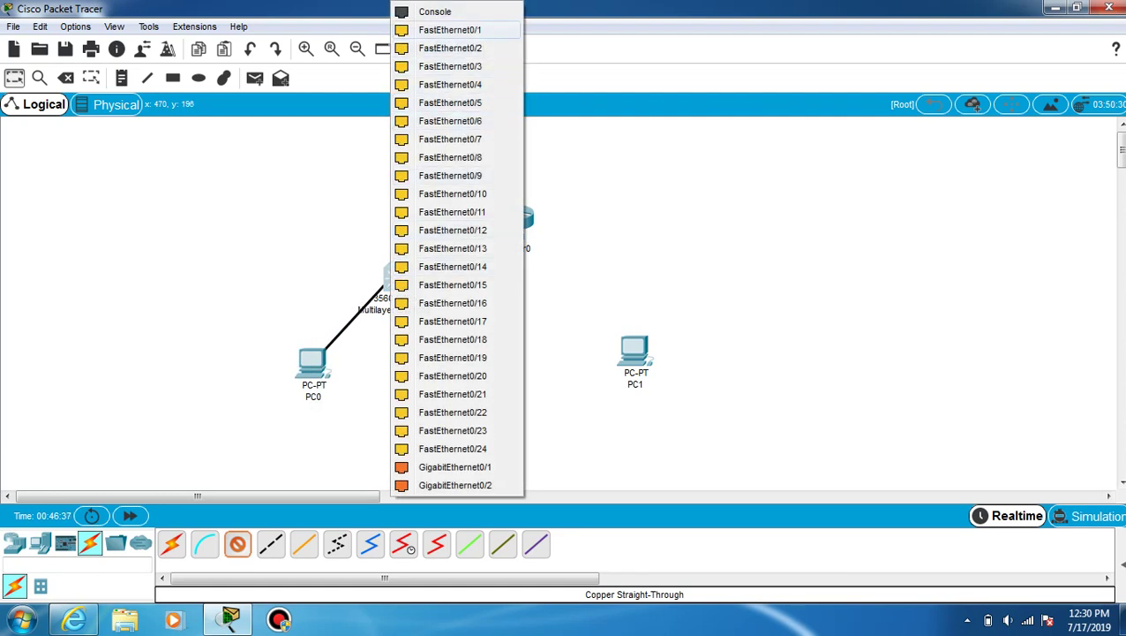
click(450, 29)
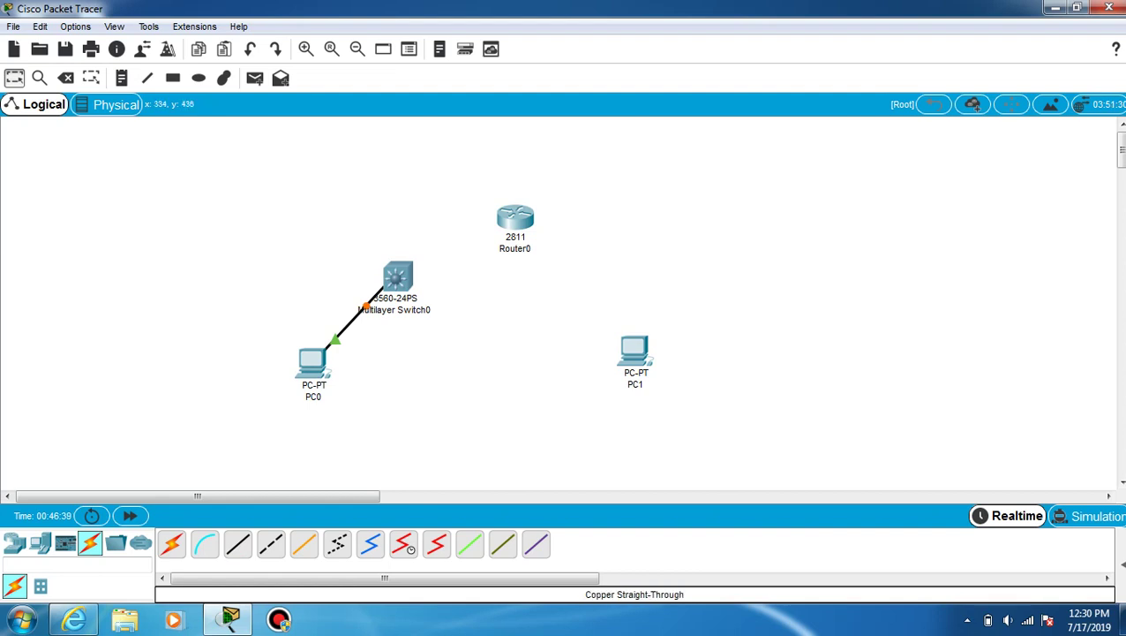
Cable PC1 FastEthernet0 to switch FastEthernet0/2, after correcting a mistaken USB port choice
click(237, 543)
click(635, 354)
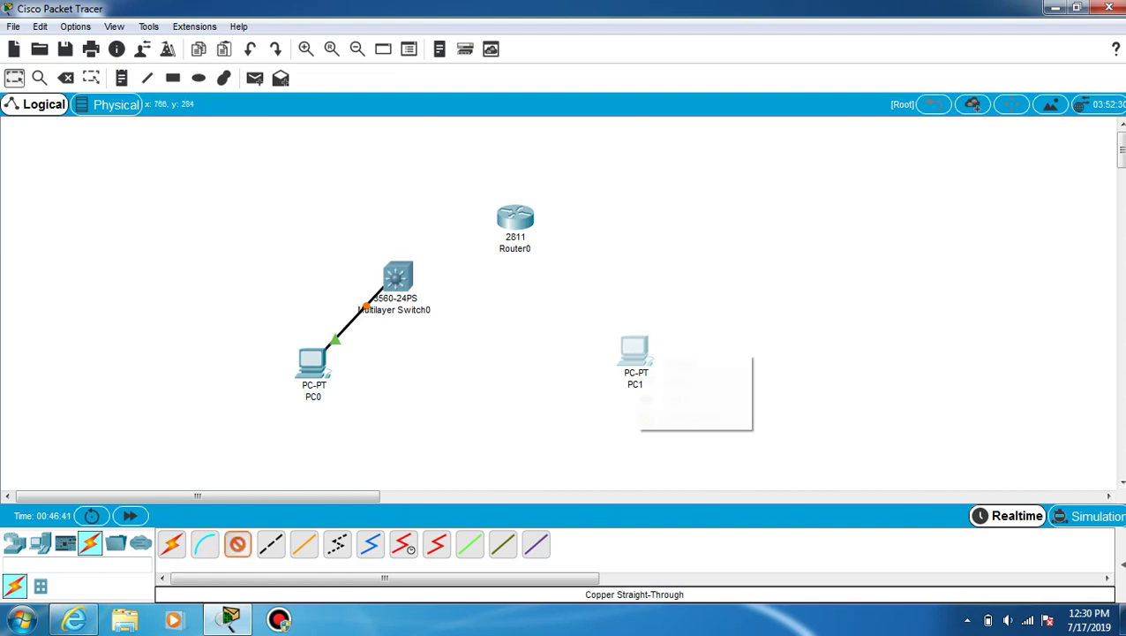
click(675, 399)
click(649, 330)
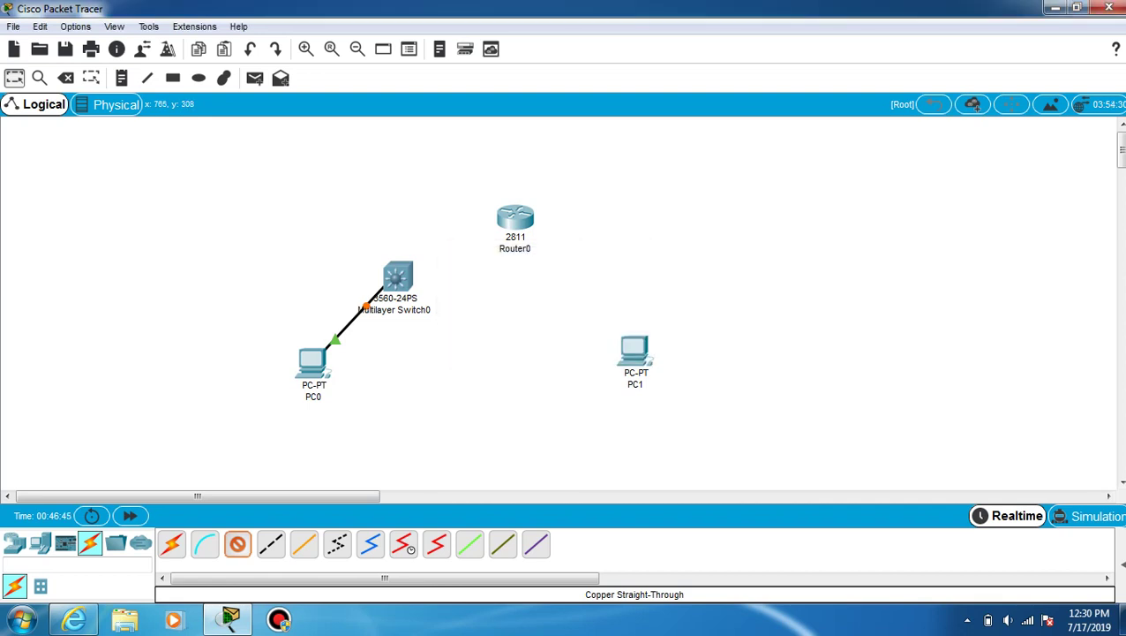
click(634, 353)
click(689, 437)
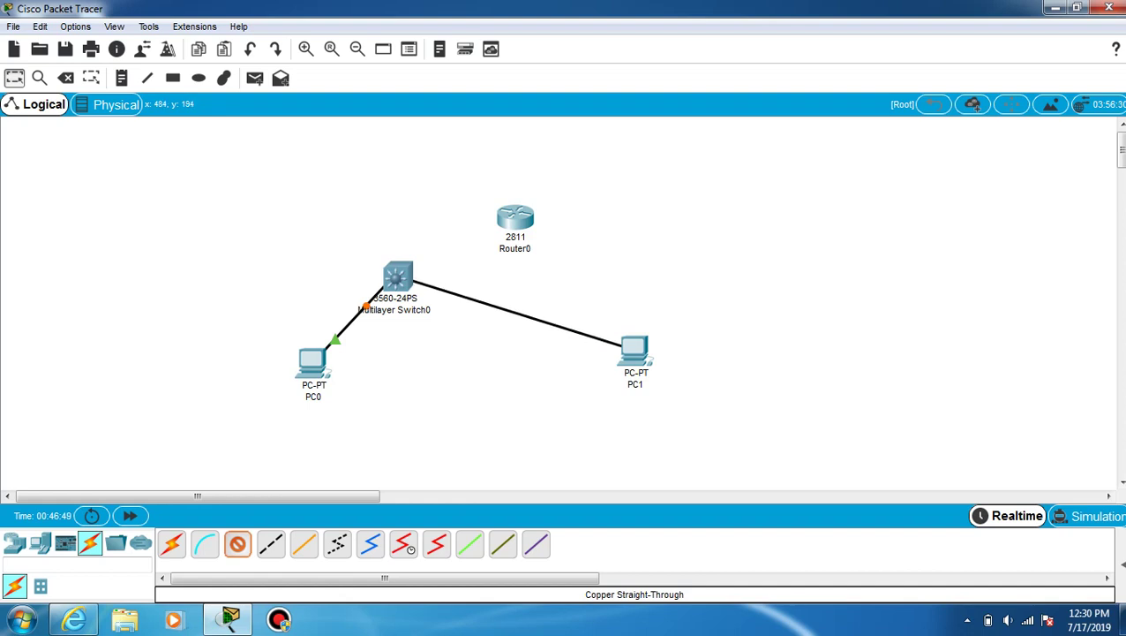
click(399, 273)
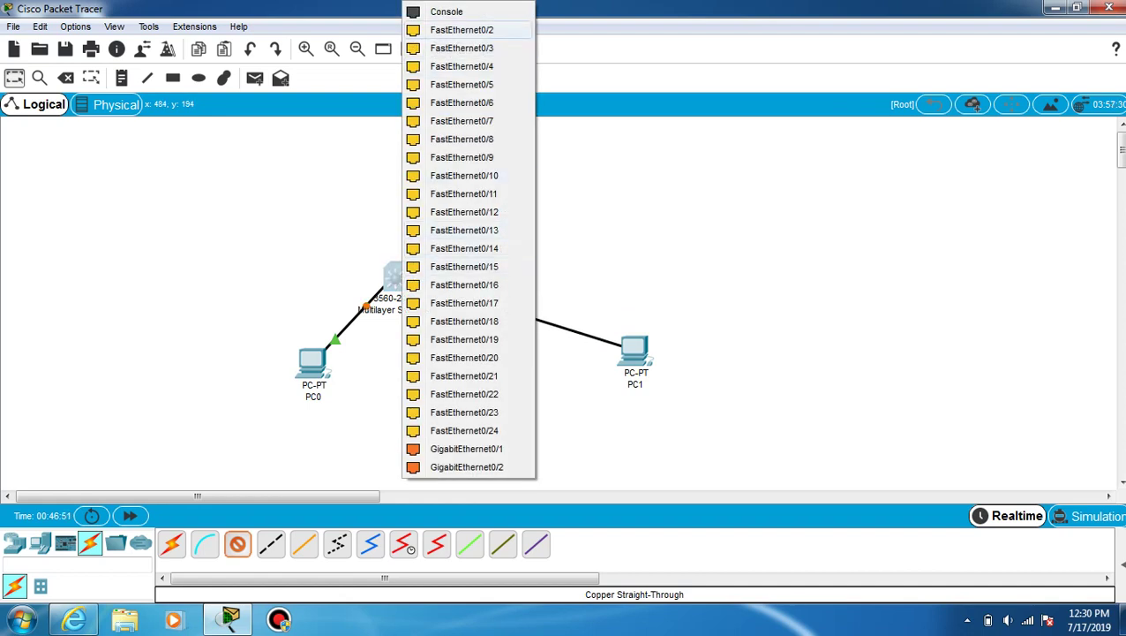
click(462, 29)
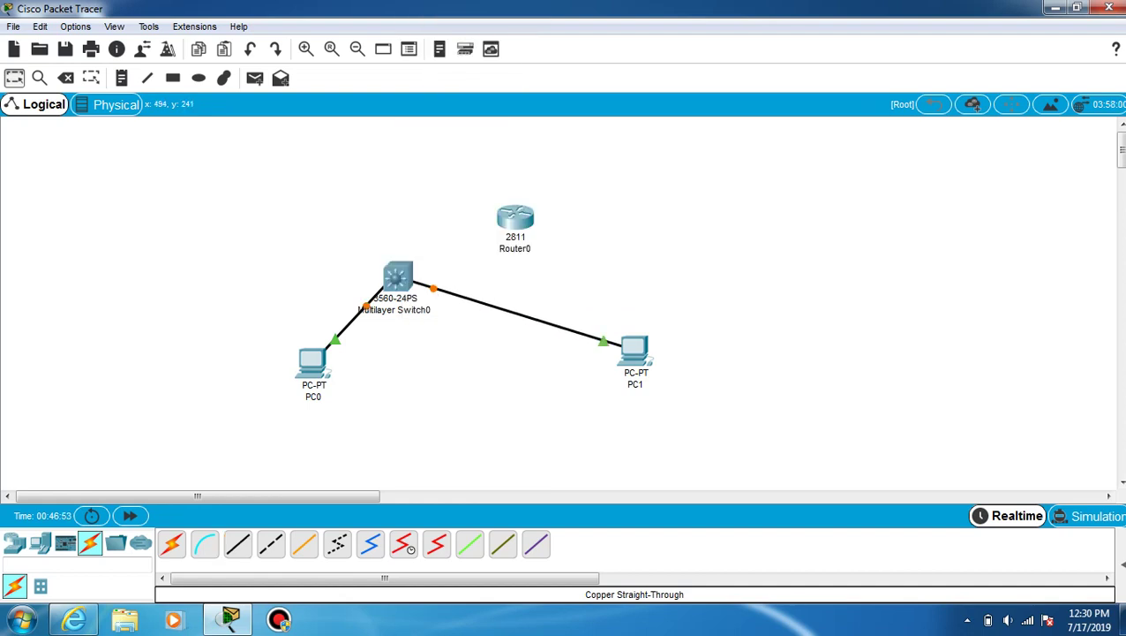
Link the switch to Router0's FastEthernet0/0 with a straight-through cable, then open PC0
click(238, 543)
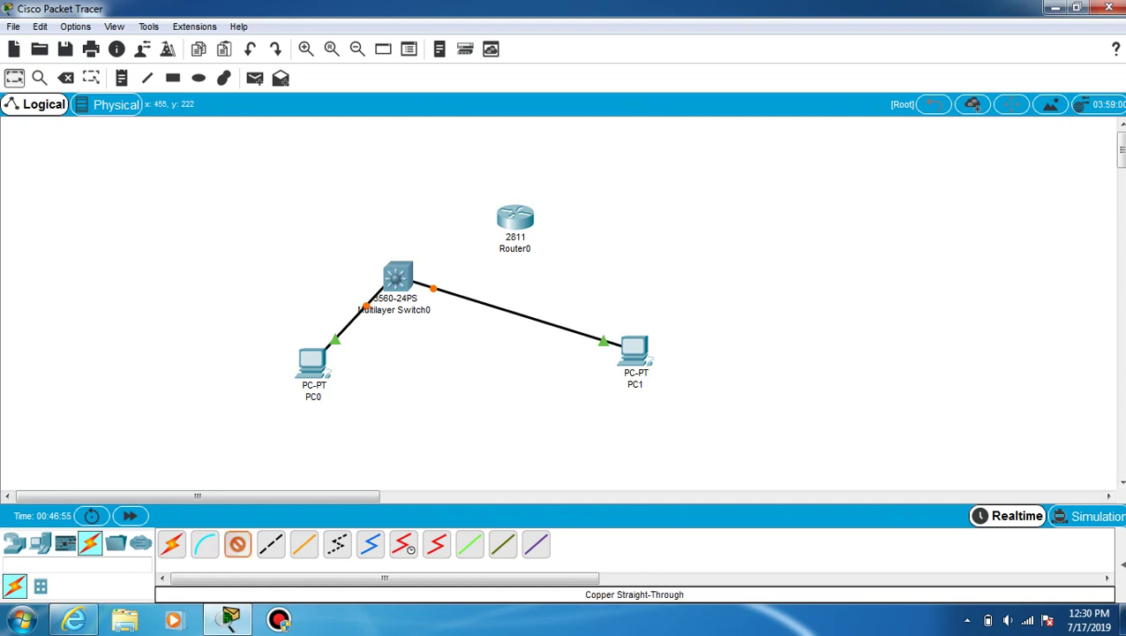
click(398, 277)
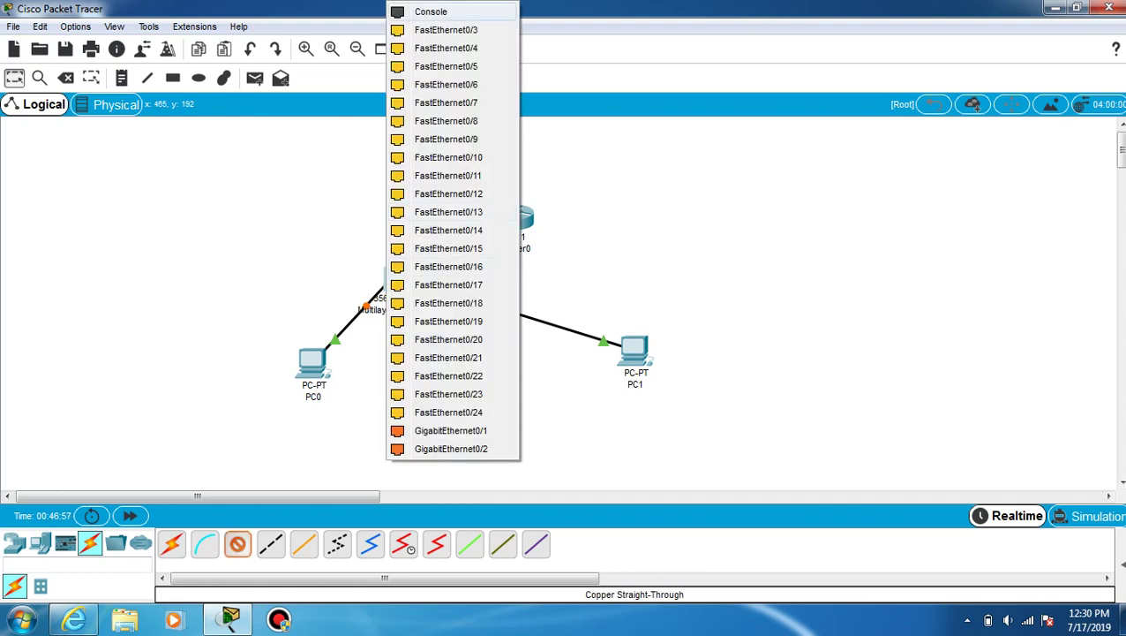
click(446, 30)
click(516, 219)
click(508, 223)
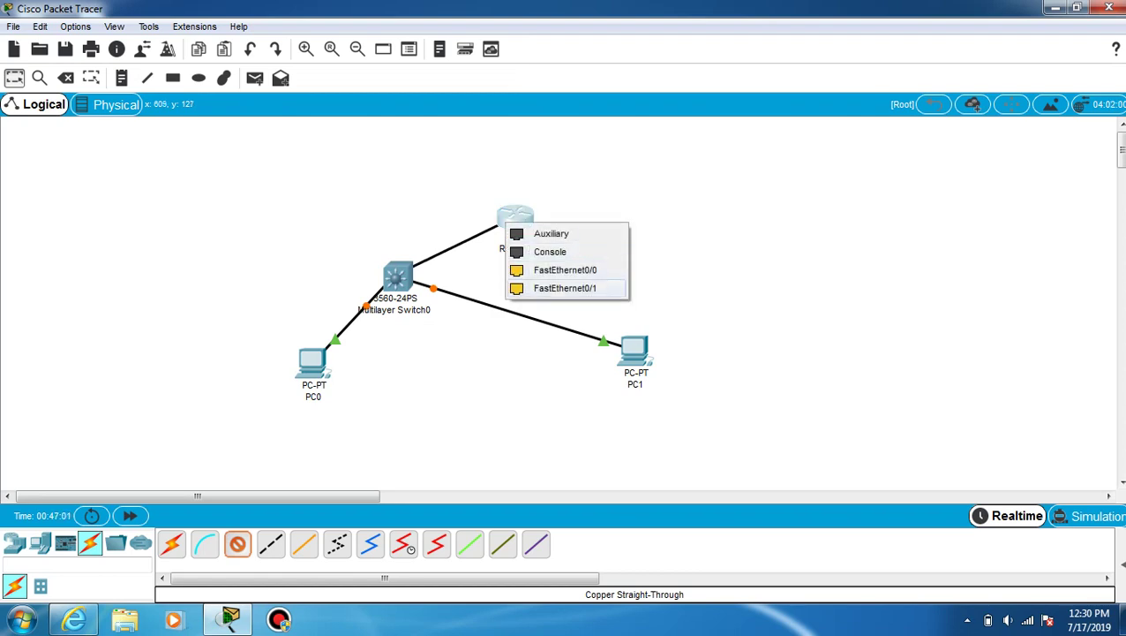
click(565, 269)
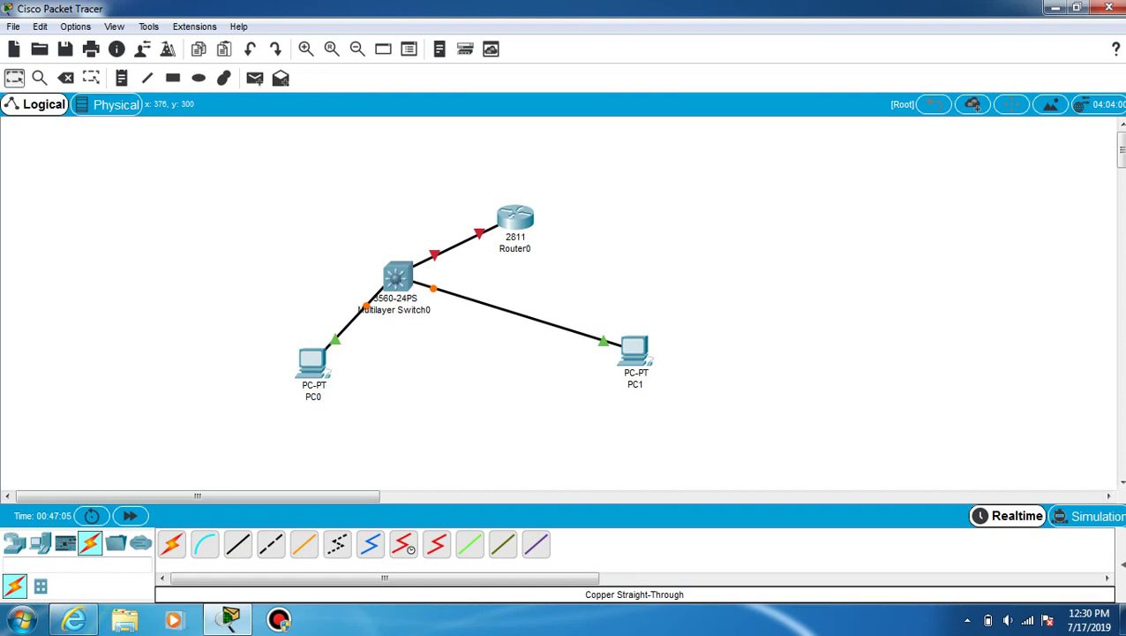
click(313, 362)
Enter PC0's IP 192.168.5.100, mask 255.255.255.0 and gateway 192.168.5.1, then reopen to verify
click(347, 107)
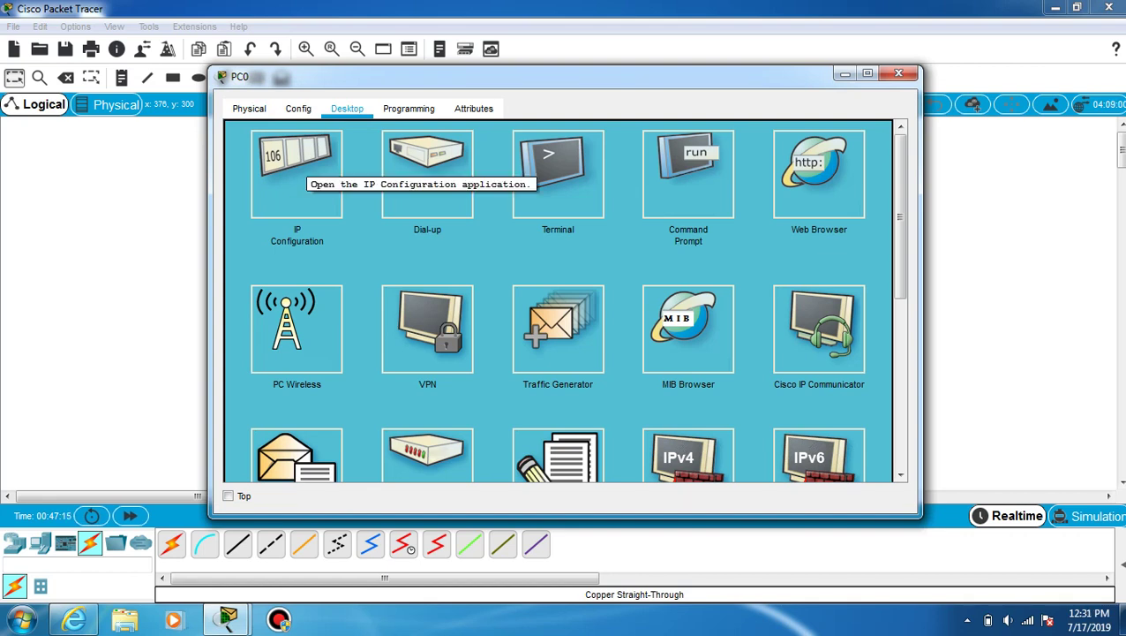
click(299, 172)
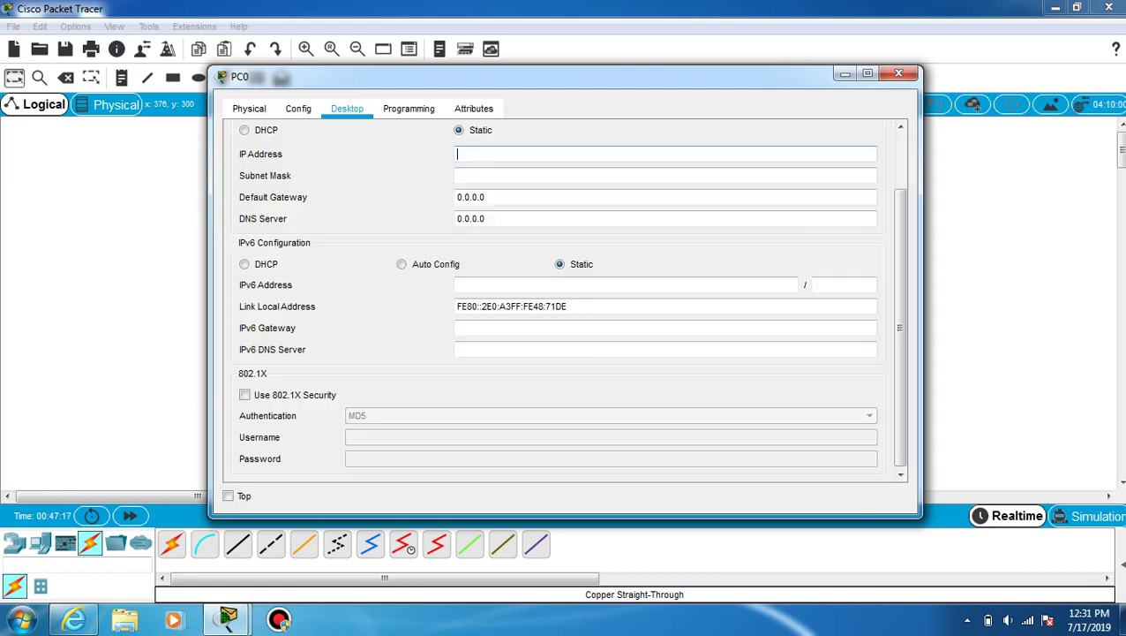
text(192.168.5.100`)
key(Tab)
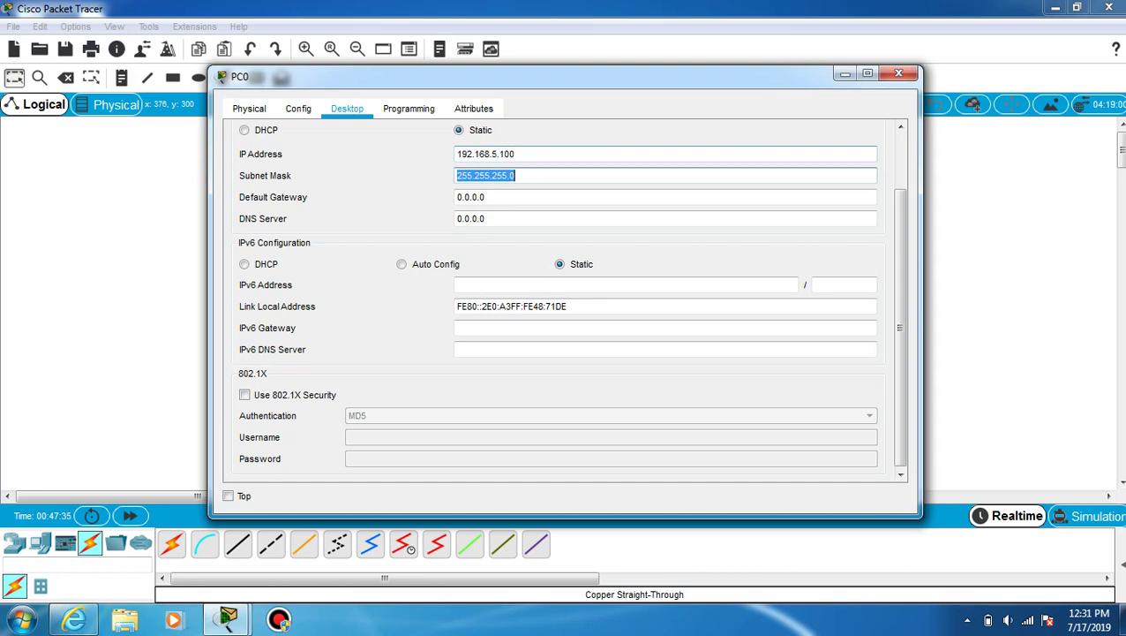
key(Tab)
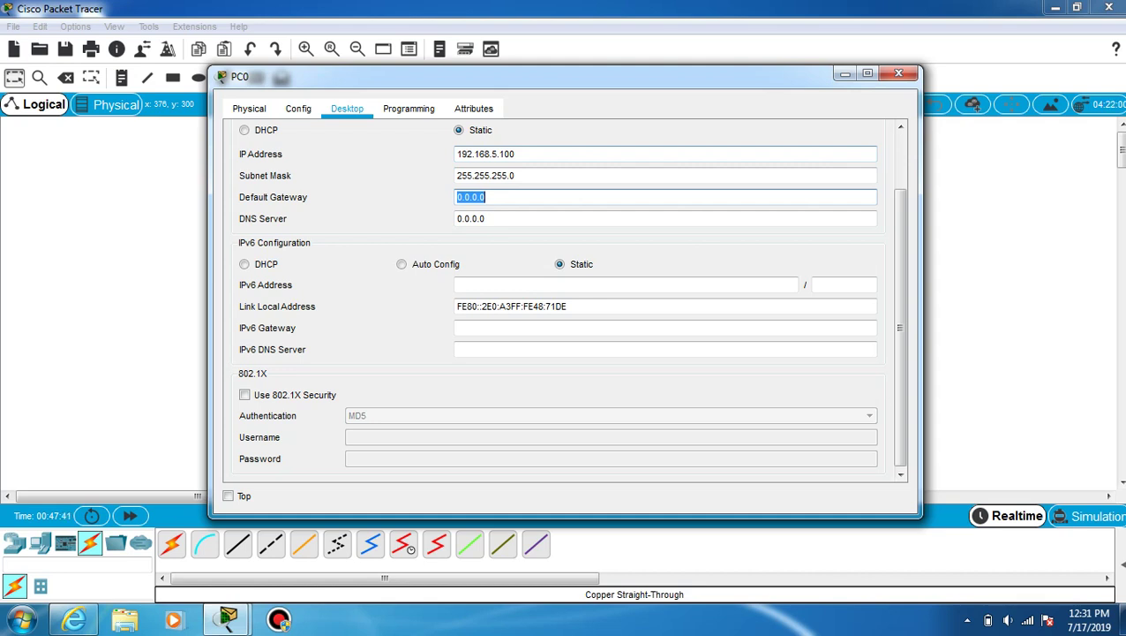
text(192.168.5.1)
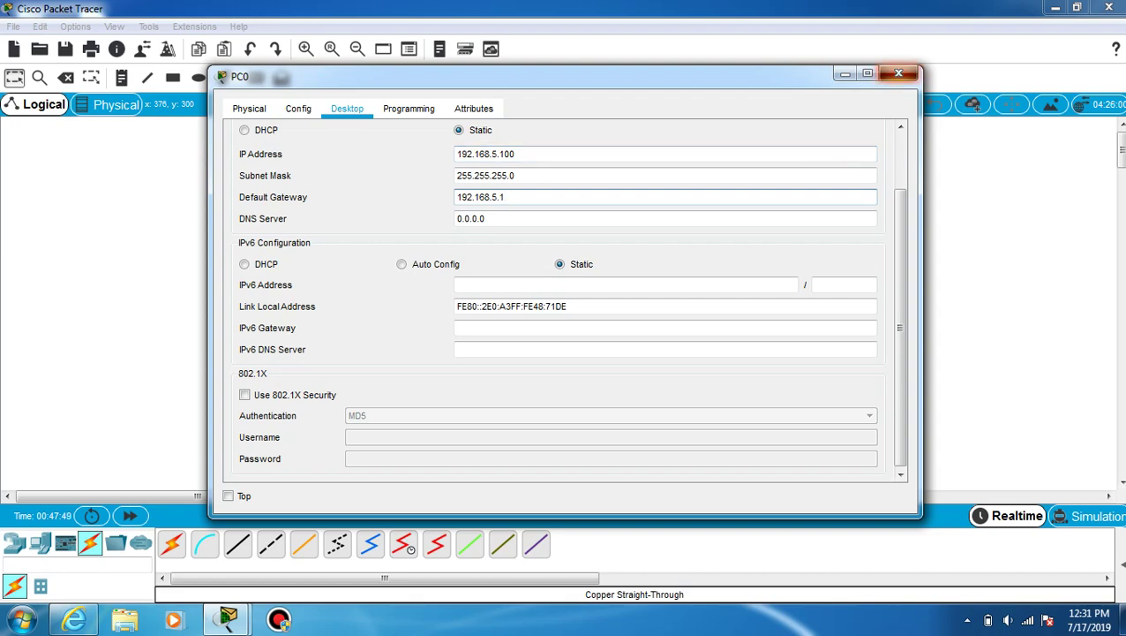
click(898, 73)
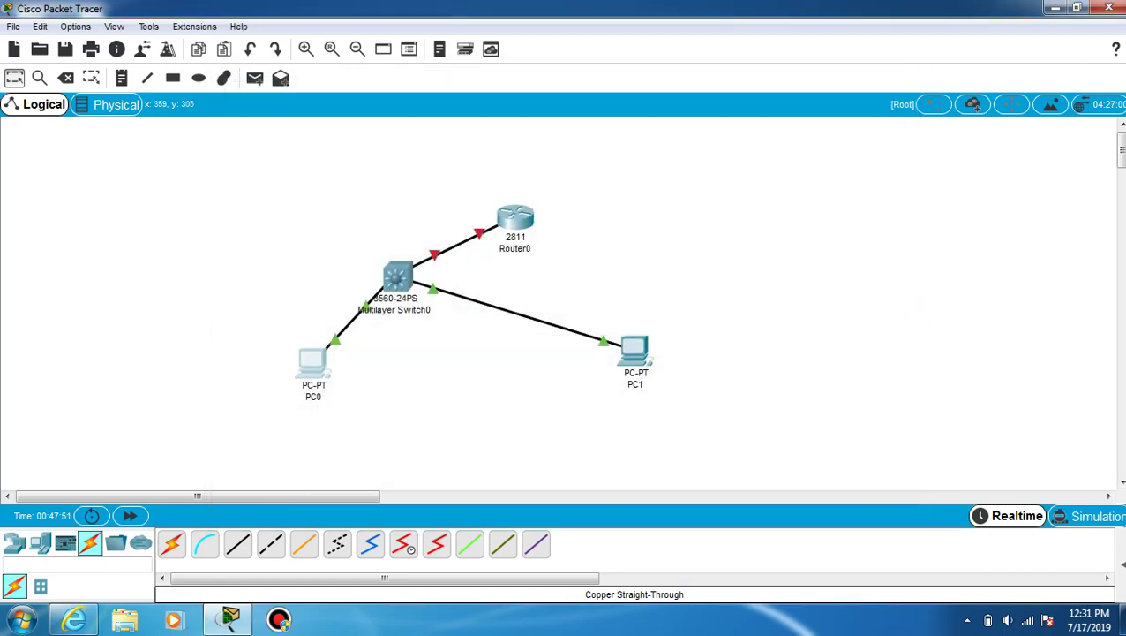
click(333, 376)
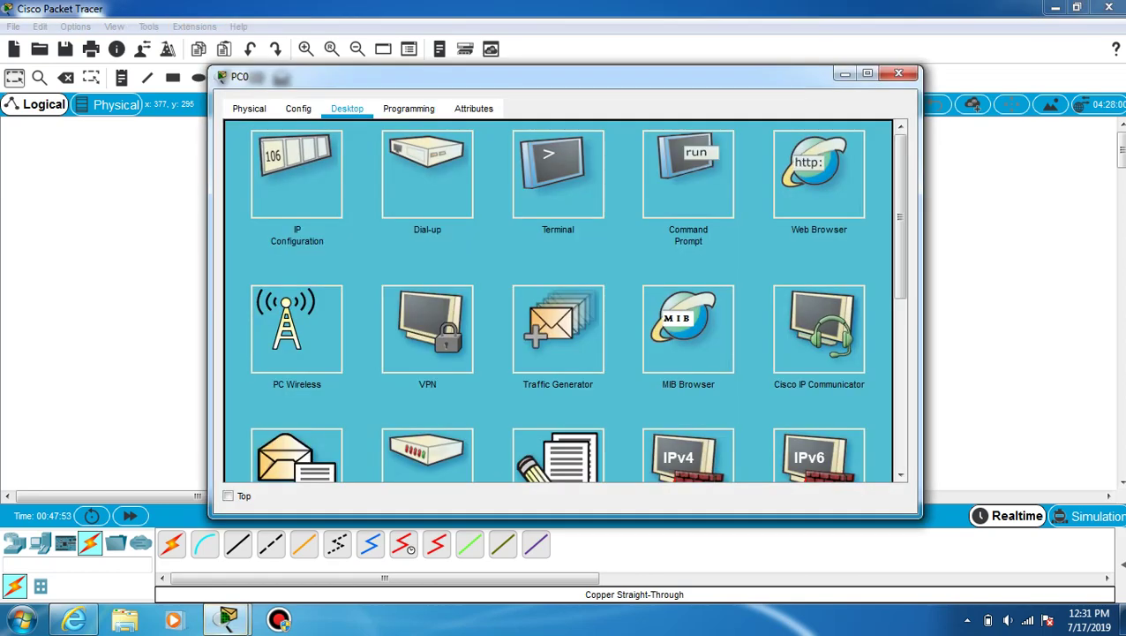
click(297, 173)
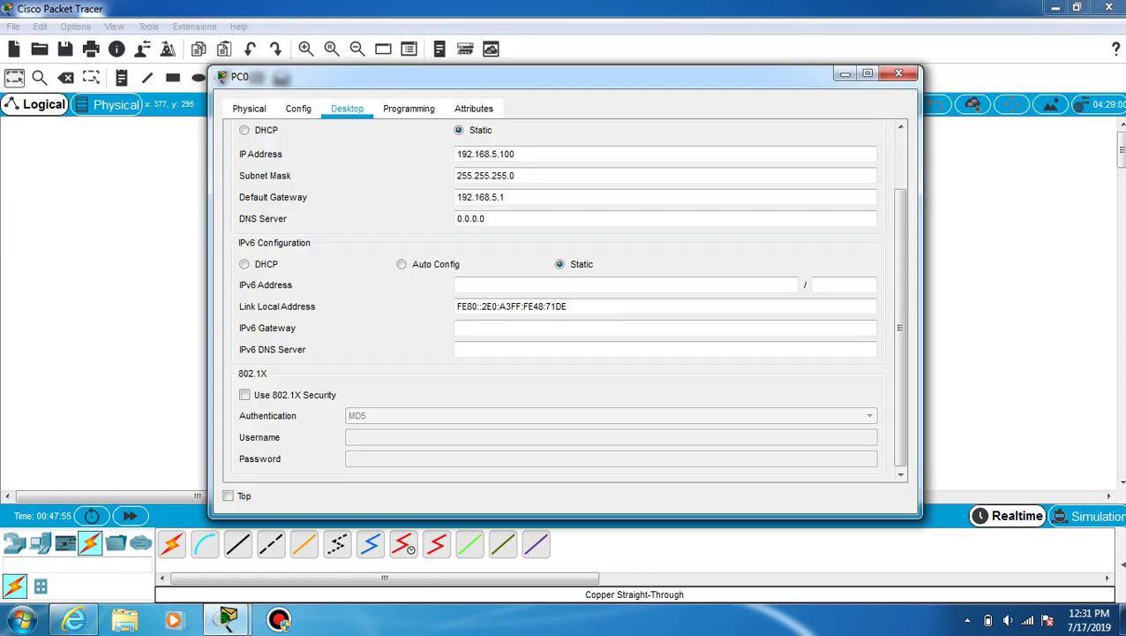
Configure PC1 with IP 192.168.5.120, mask 255.255.255.0 and gateway 192.168.5.1
click(899, 74)
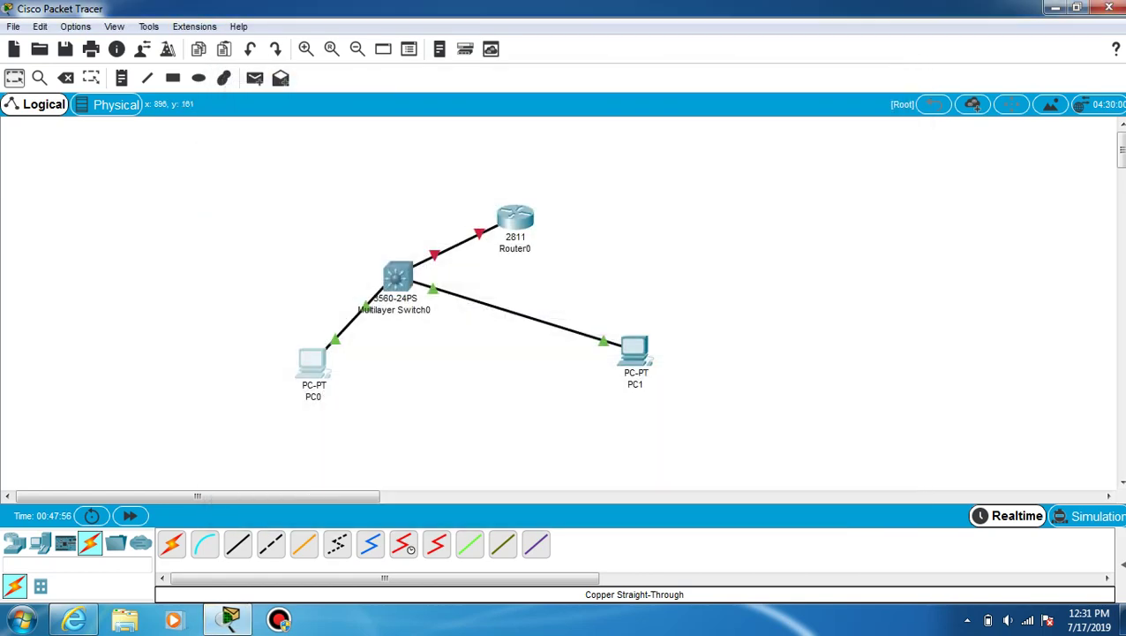
click(635, 351)
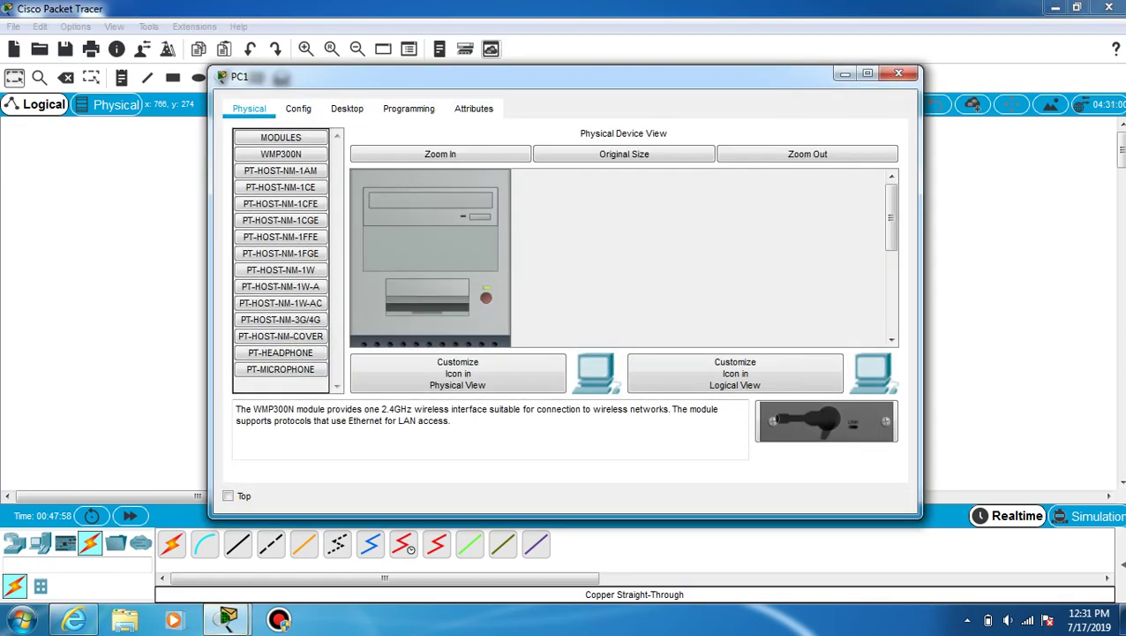
click(347, 109)
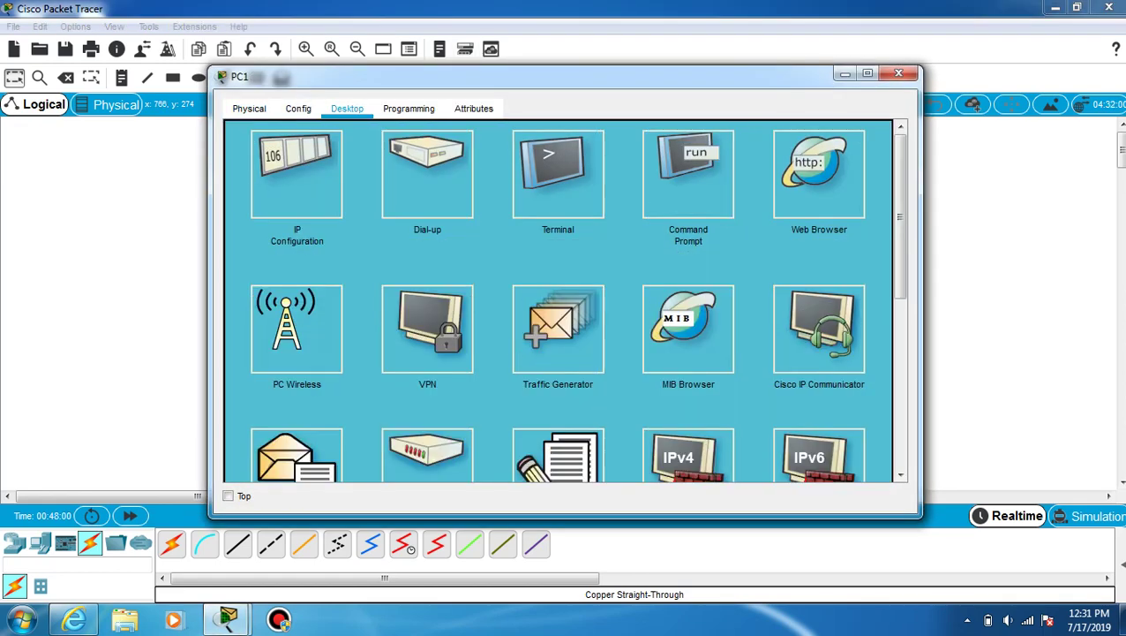
click(297, 173)
click(530, 154)
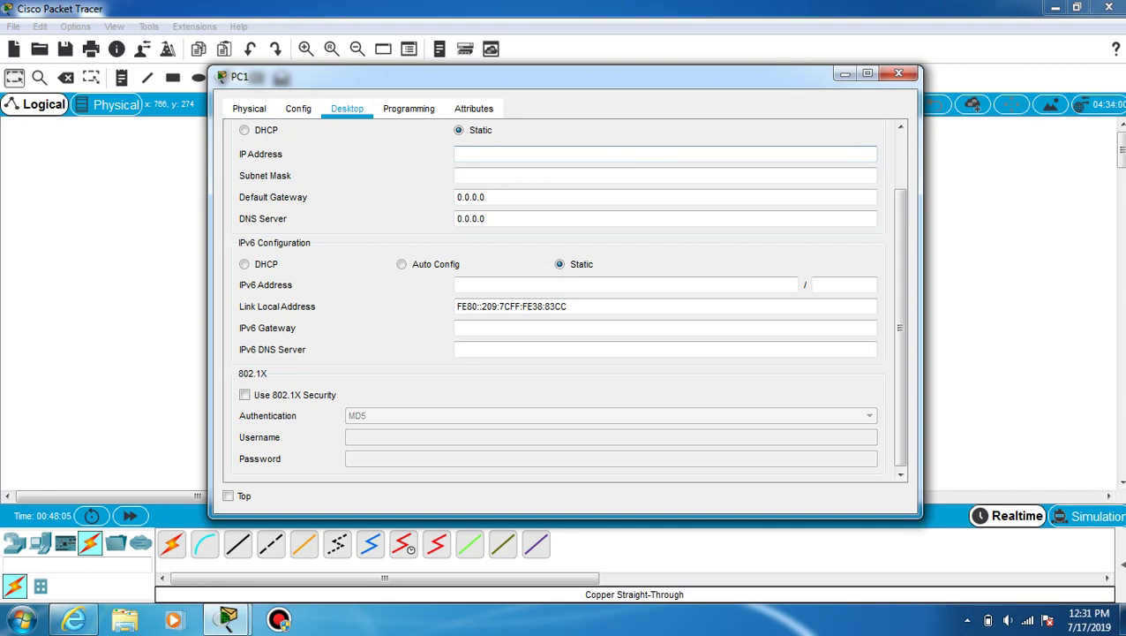
text(192.168.5.120)
click(466, 174)
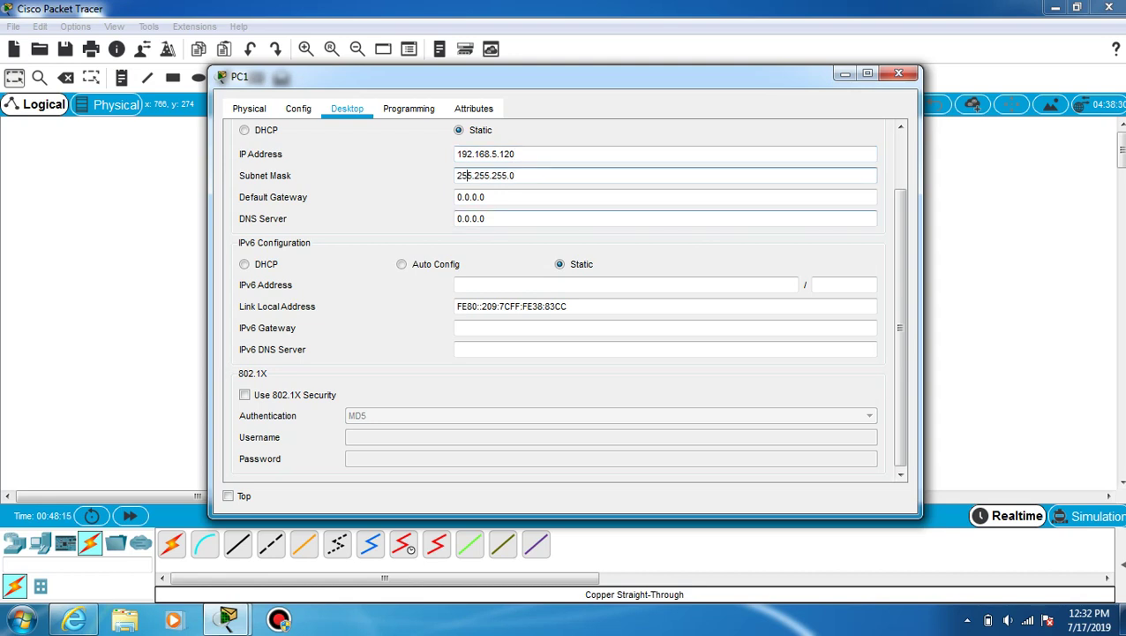
click(485, 196)
key(BackSpace)
key(BackSpace)
key(BackSpace)
key(BackSpace)
key(BackSpace)
key(BackSpace)
key(BackSpace)
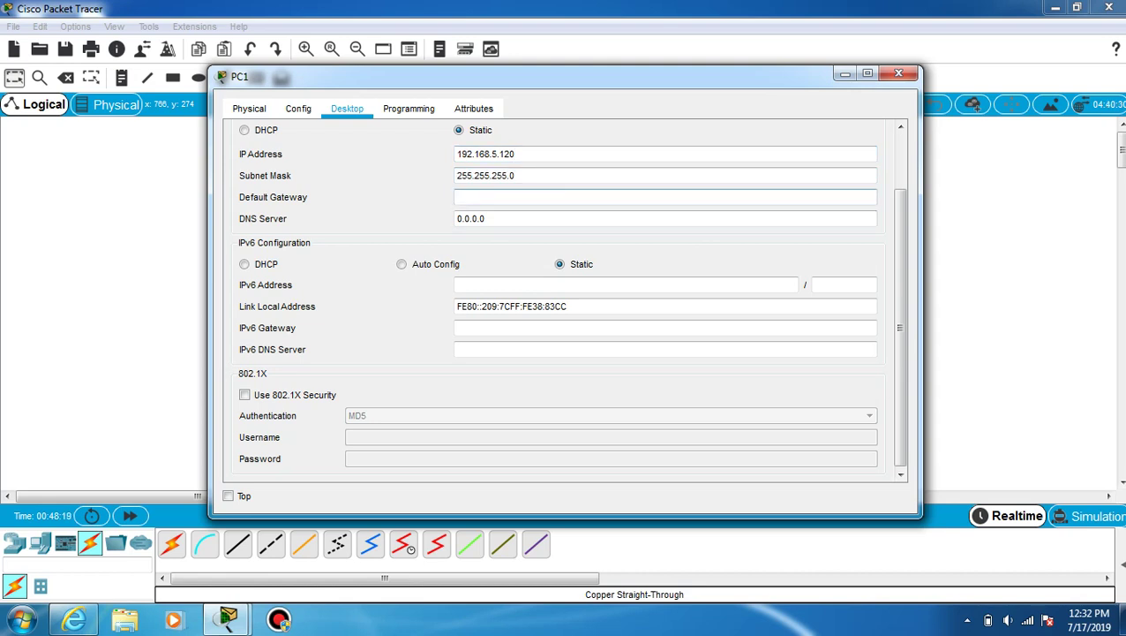
text(192.168.5.1)
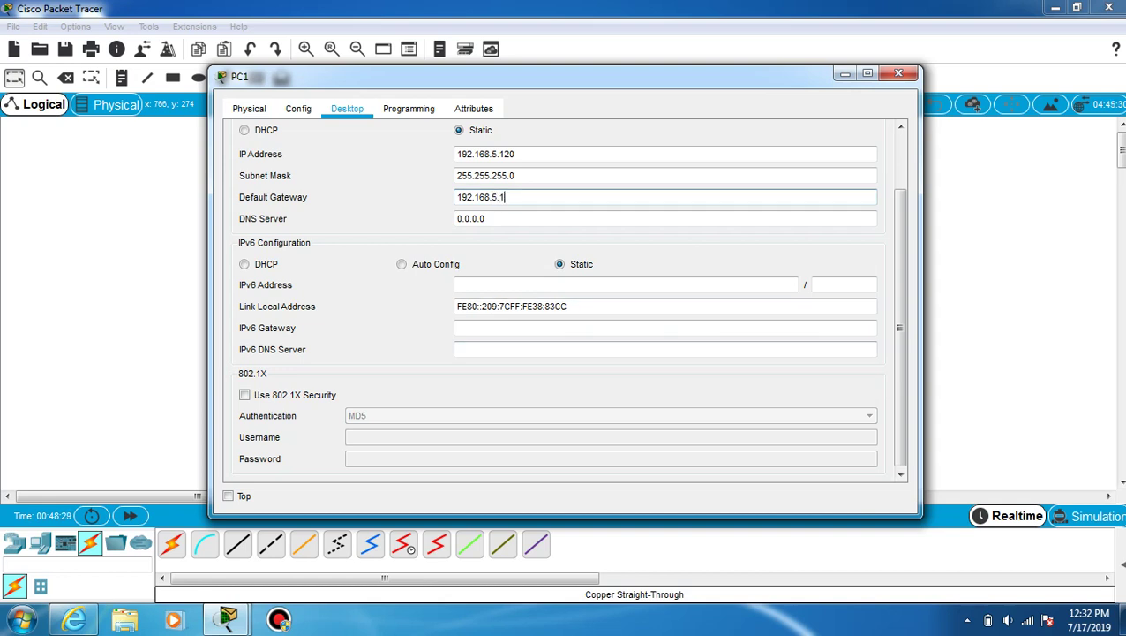
Close PC1's window and move Router0 up and to the left on the canvas
click(899, 73)
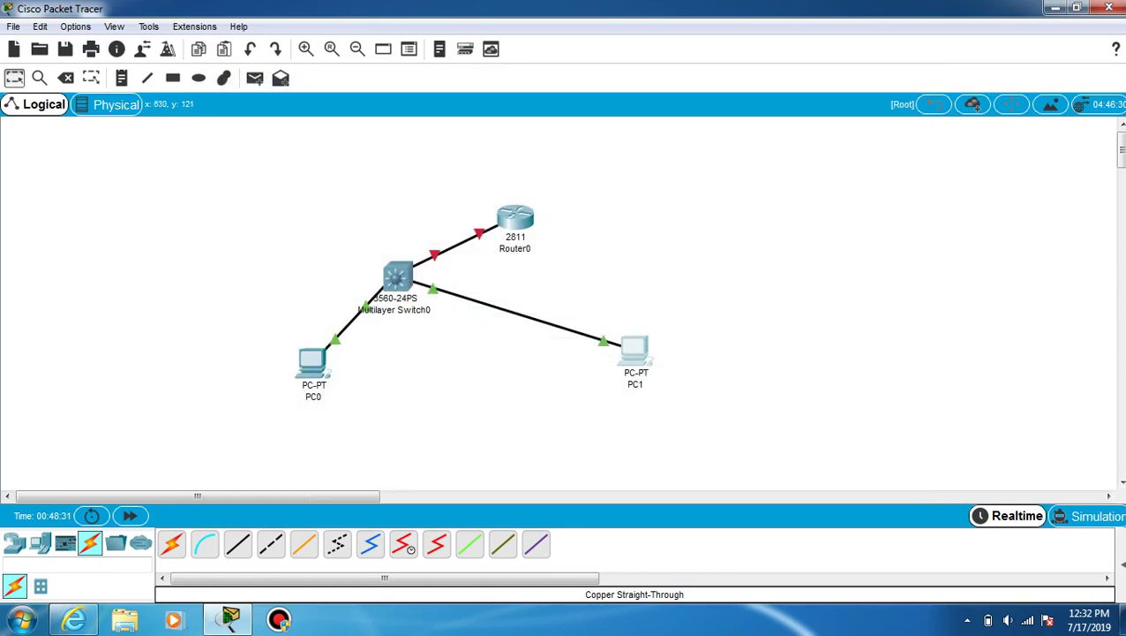
drag(516, 217, 474, 159)
mouse_move(476, 156)
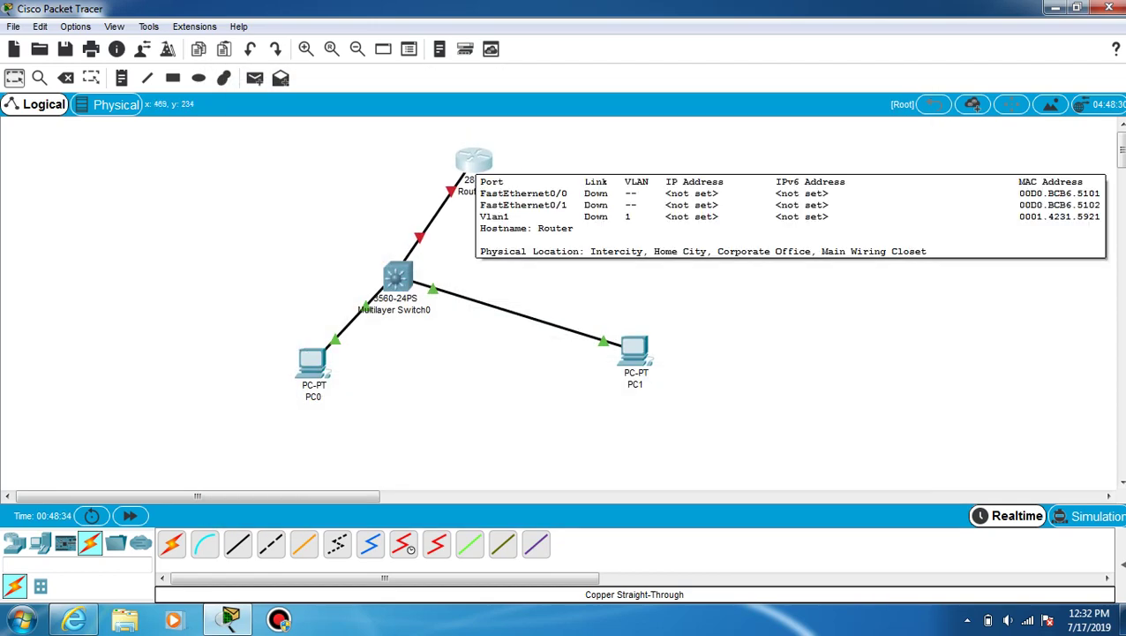
Open Router0's window on its CLI tab
click(474, 160)
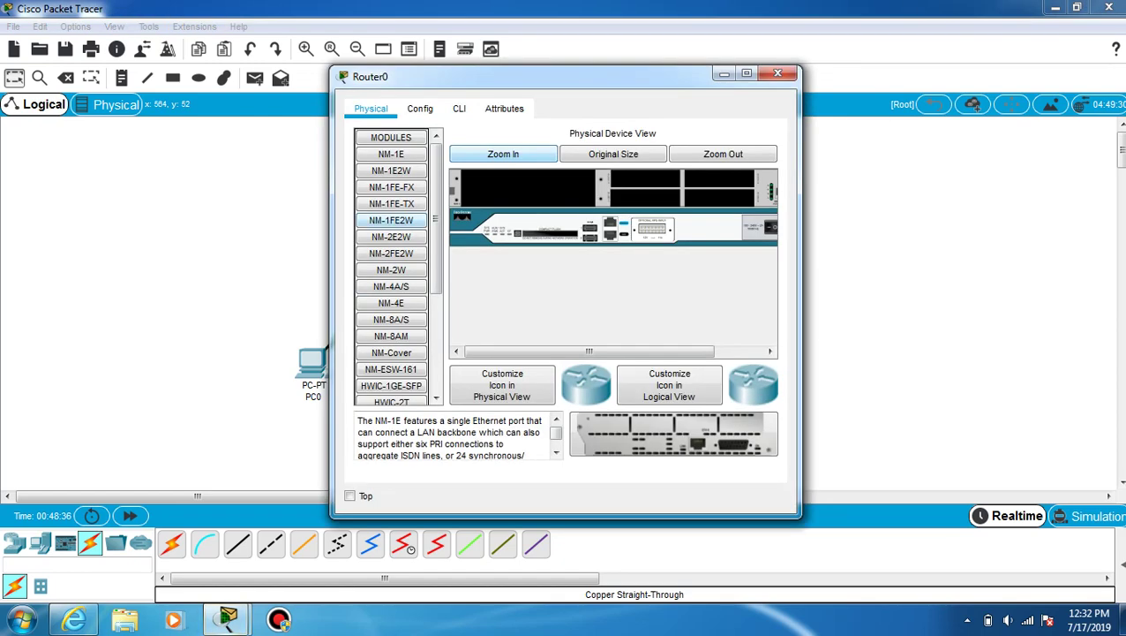
click(459, 108)
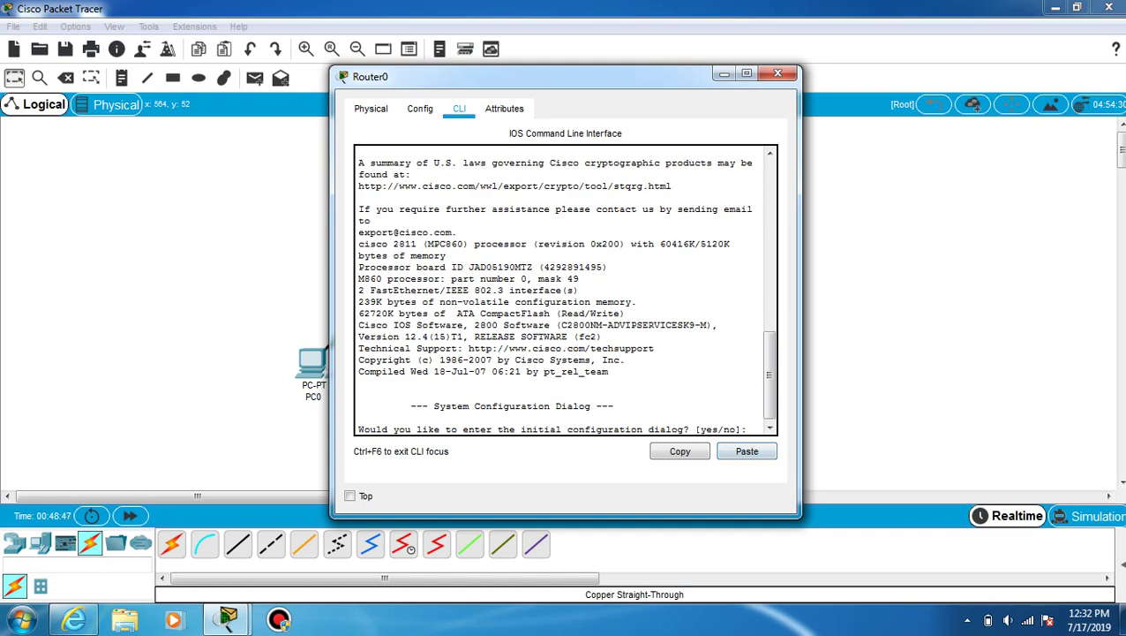
Decline the setup dialog and enter global configuration mode with en and config t
text(n)
key(Return)
key(Return)
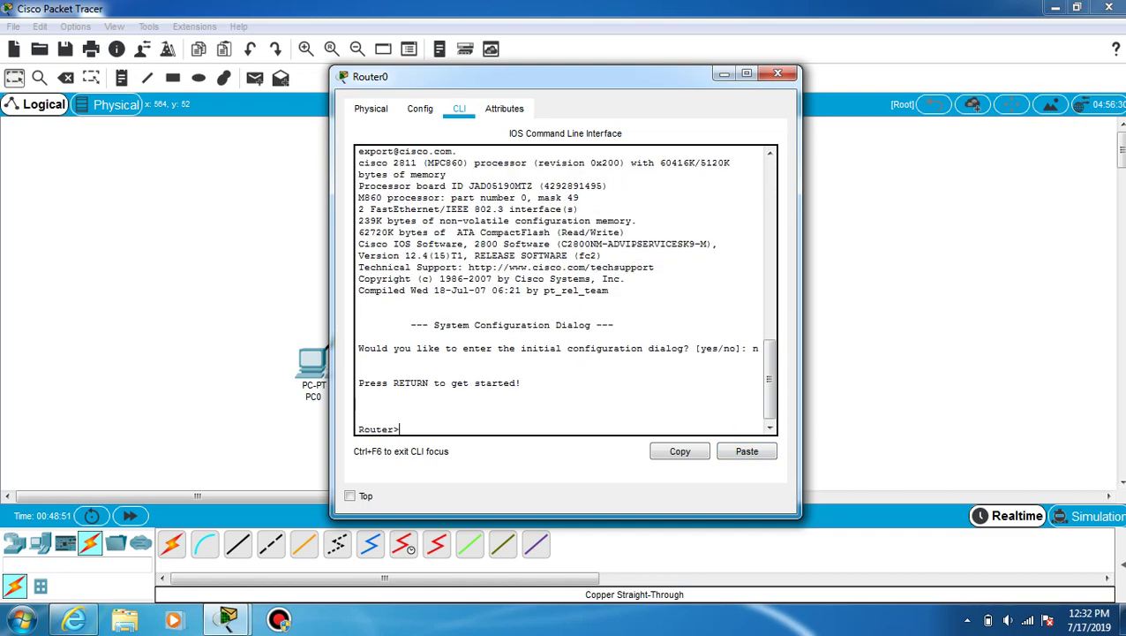
text(en)
key(Return)
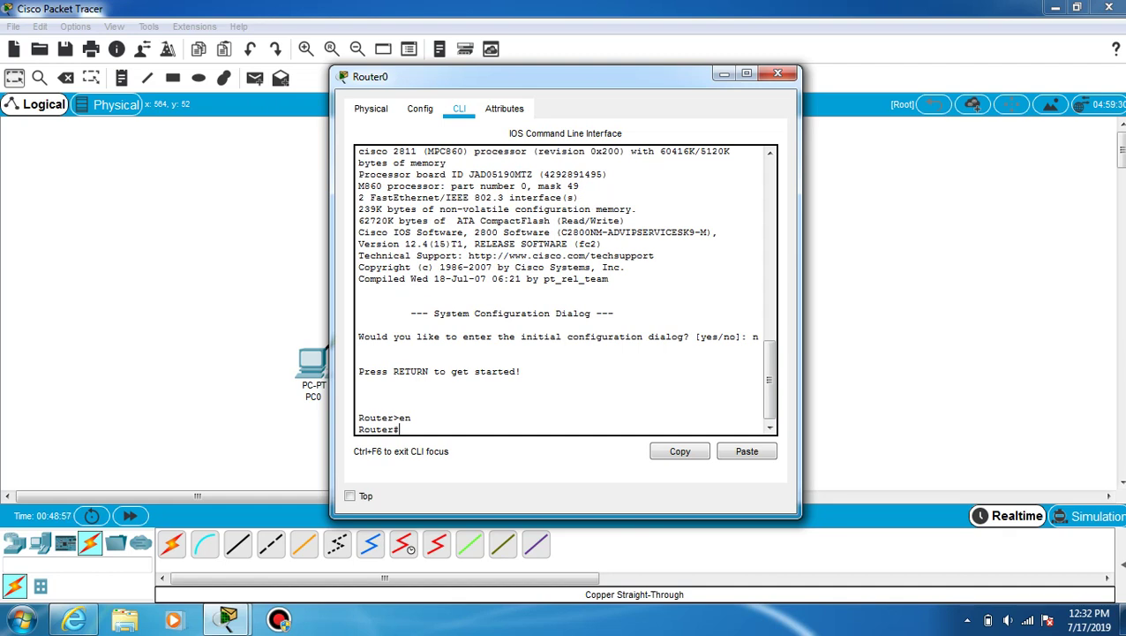
text(con)
text(fig t)
key(Return)
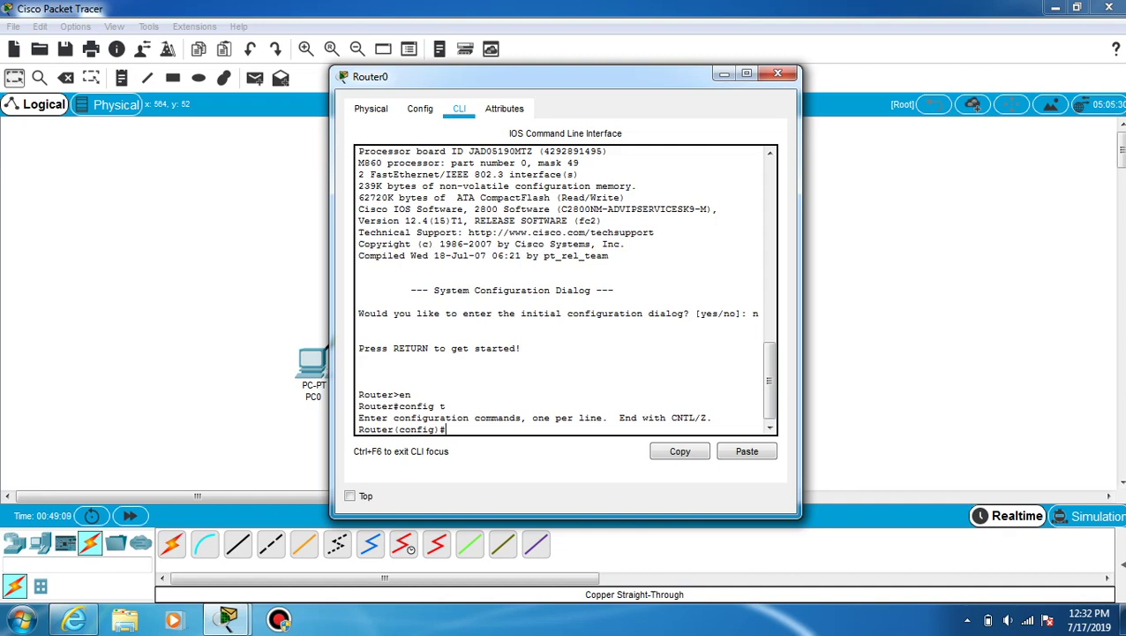
On interface fa0/0 set ip address 192.168.5.1 255.255.255.0 and issue no shut
text(interface fa0/0)
key(Return)
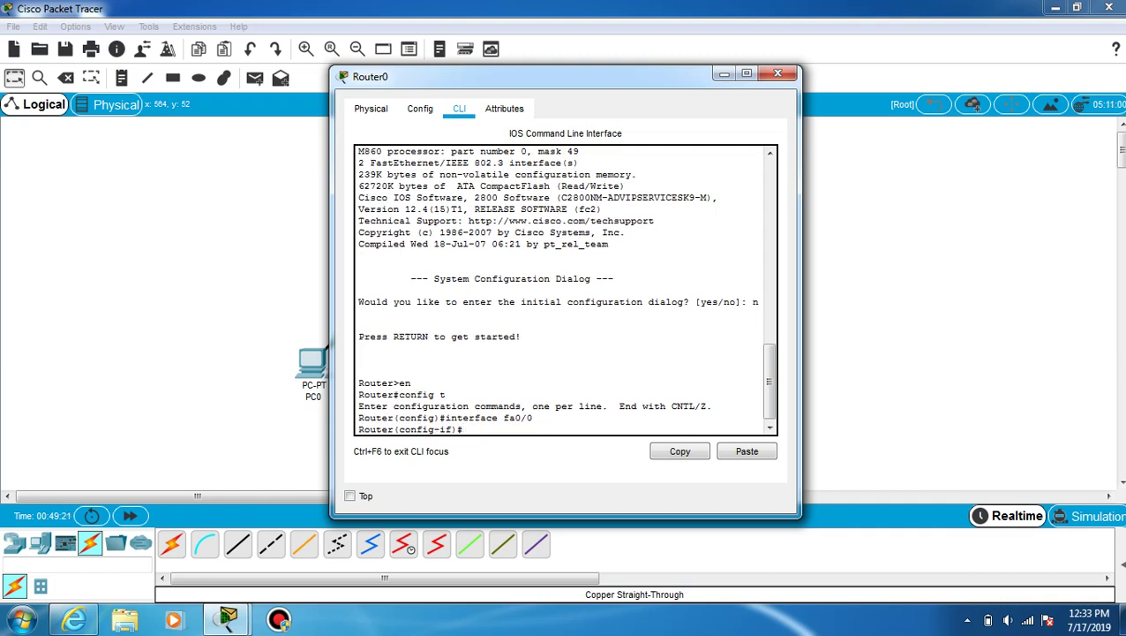
text(ip address 192.168.5.1)
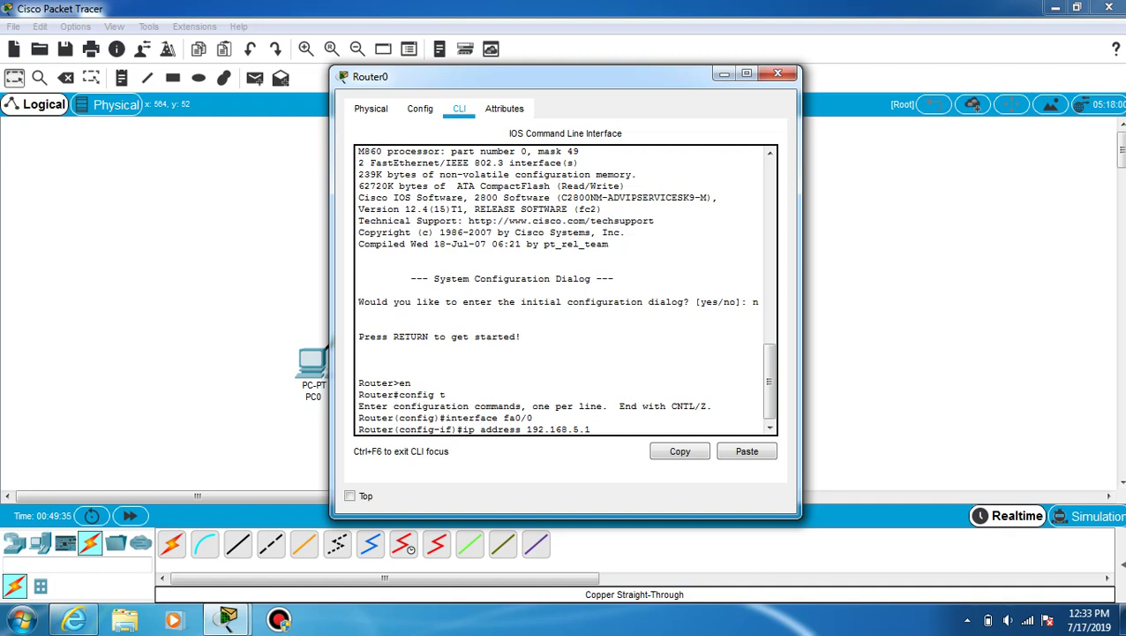
text( 255.255.255.0)
key(Return)
text(no shut)
key(Return)
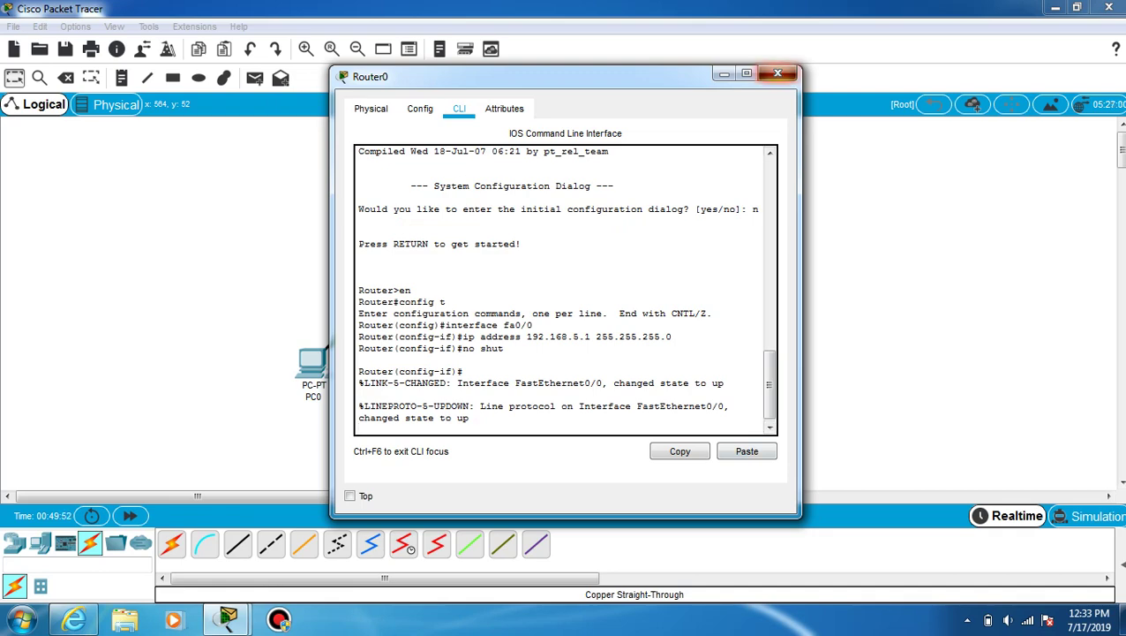
Close Router0's window, place Router0 directly above the switch and move PC0 down-left
click(777, 74)
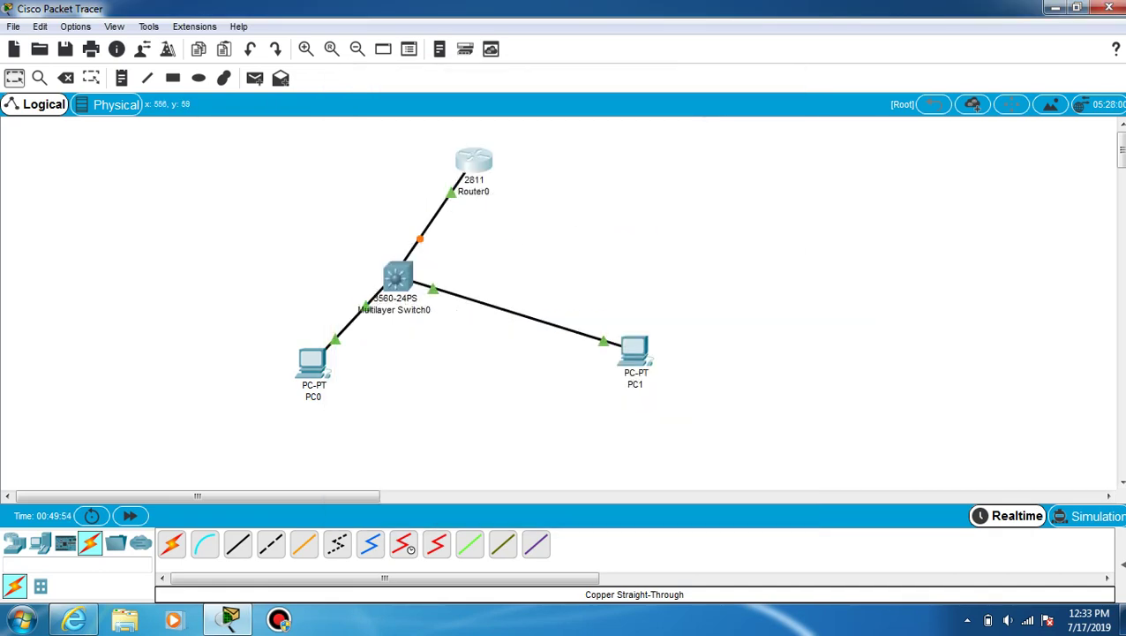
drag(474, 159, 407, 157)
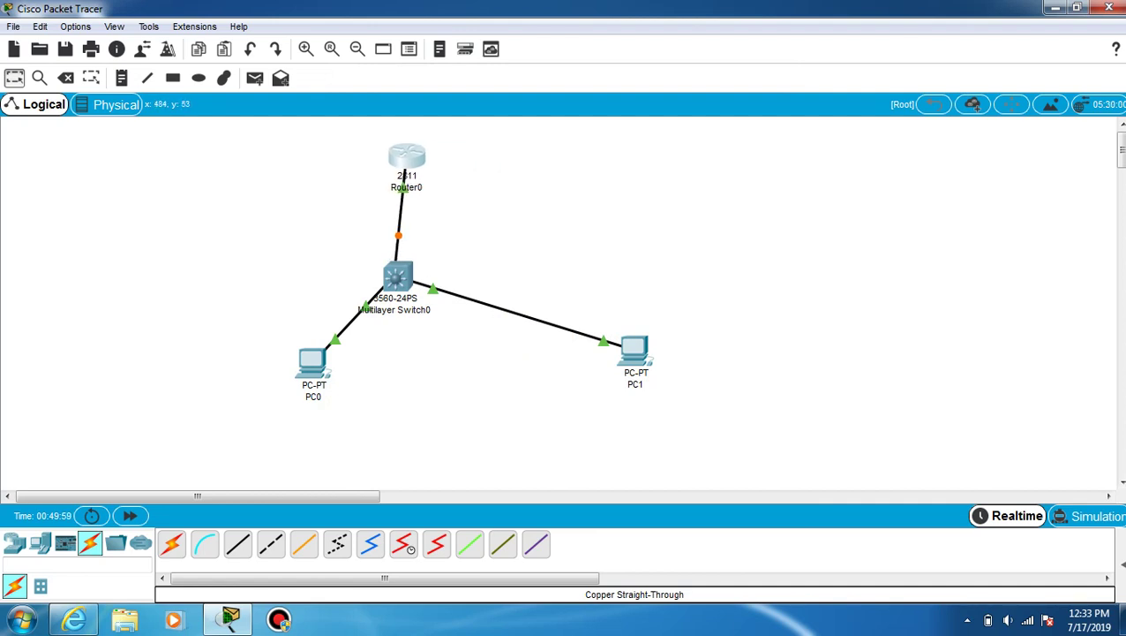
drag(407, 157, 393, 142)
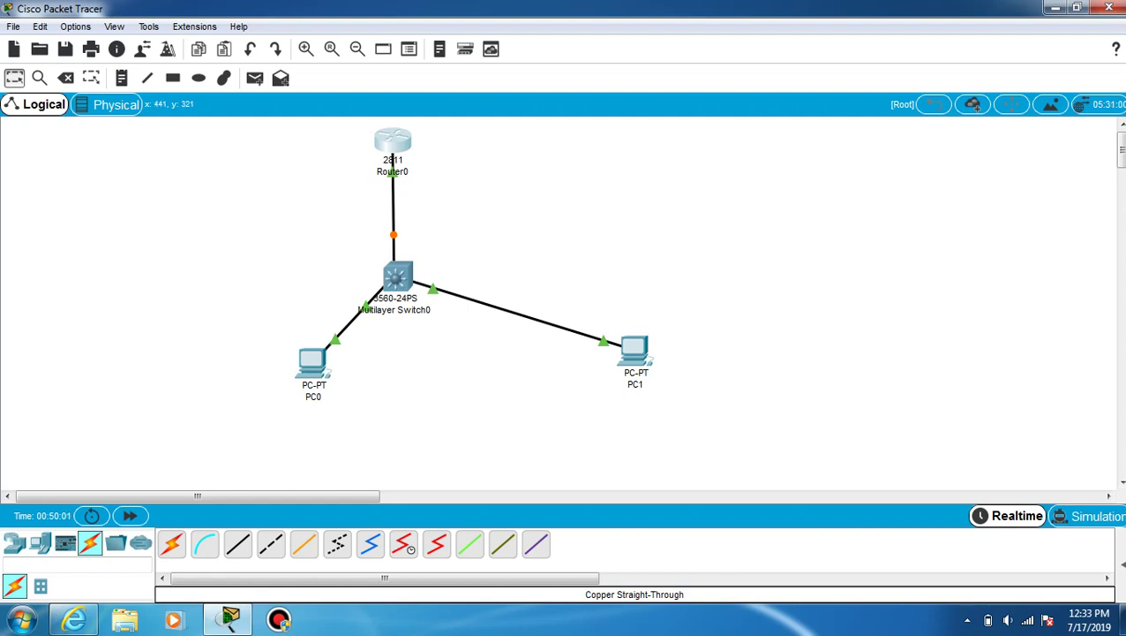
drag(313, 361, 262, 376)
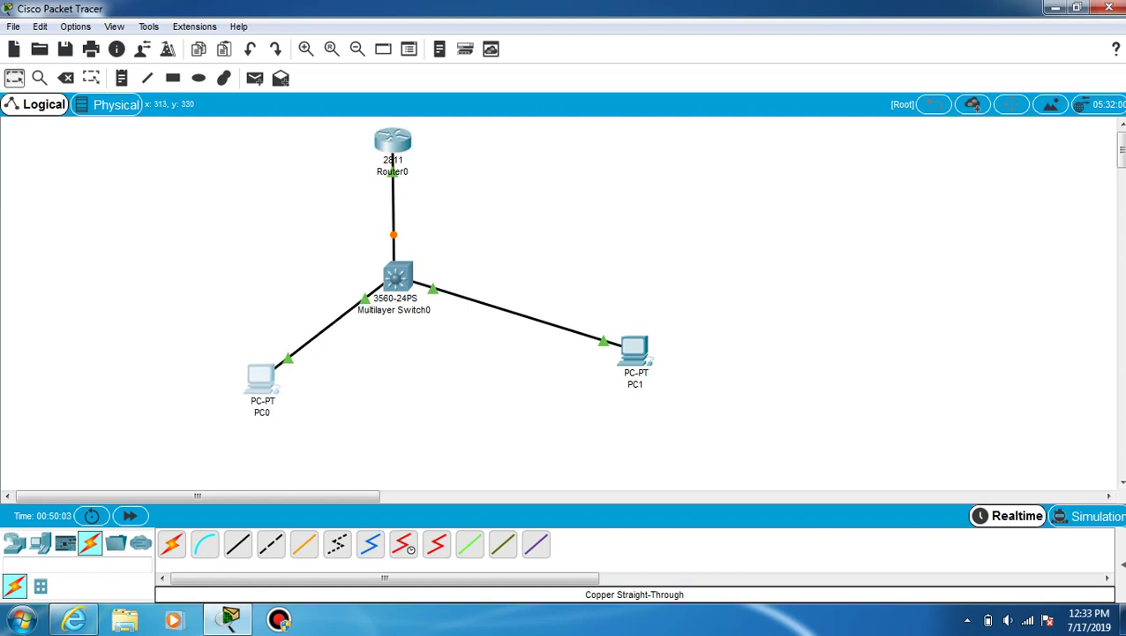
Draw an ellipse with #5555ff blue outline around PC1, then close the palette
click(198, 77)
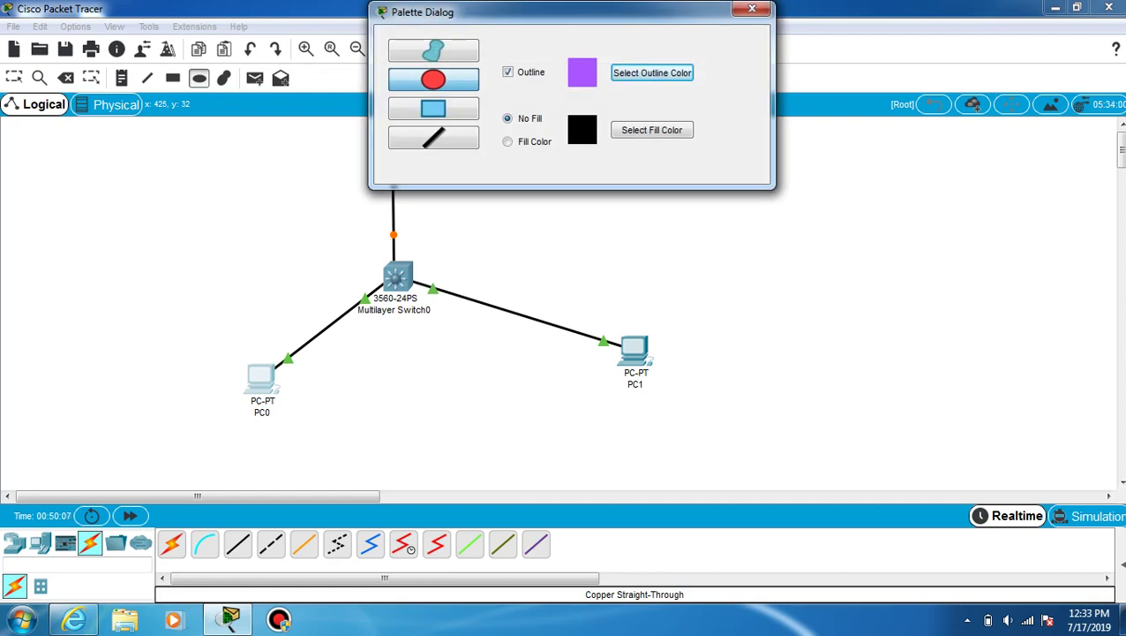
click(652, 72)
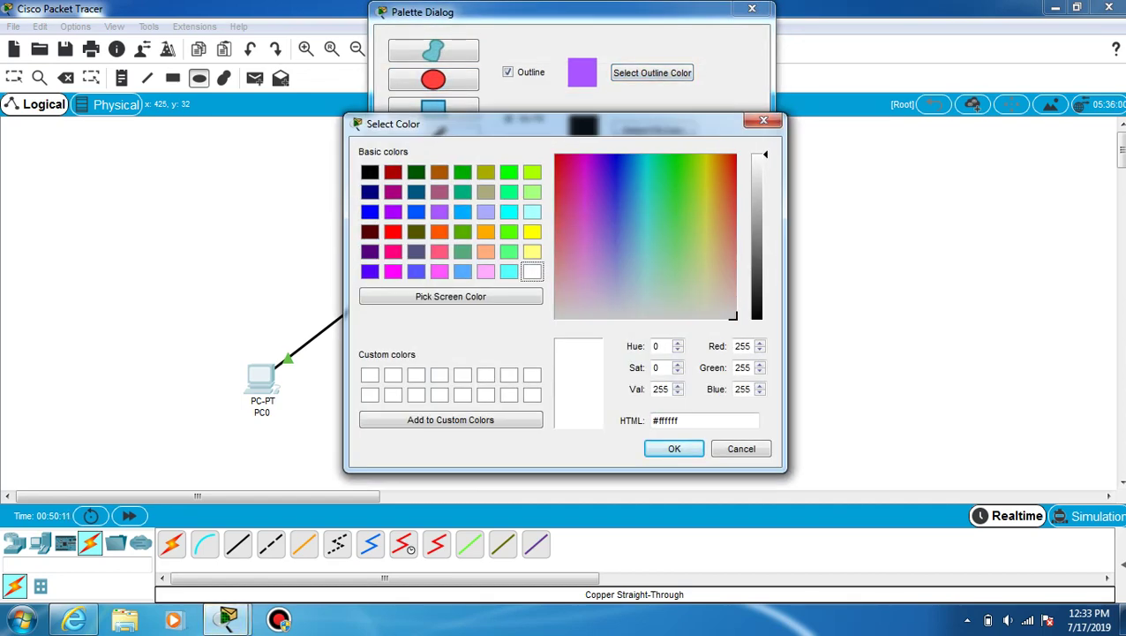
click(416, 271)
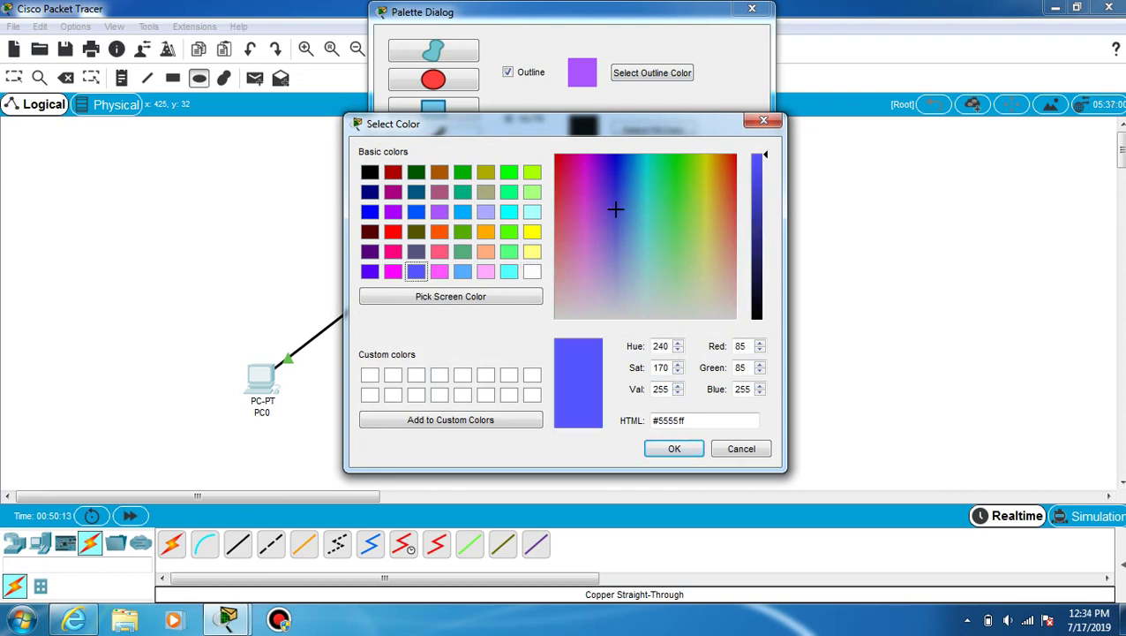
click(674, 449)
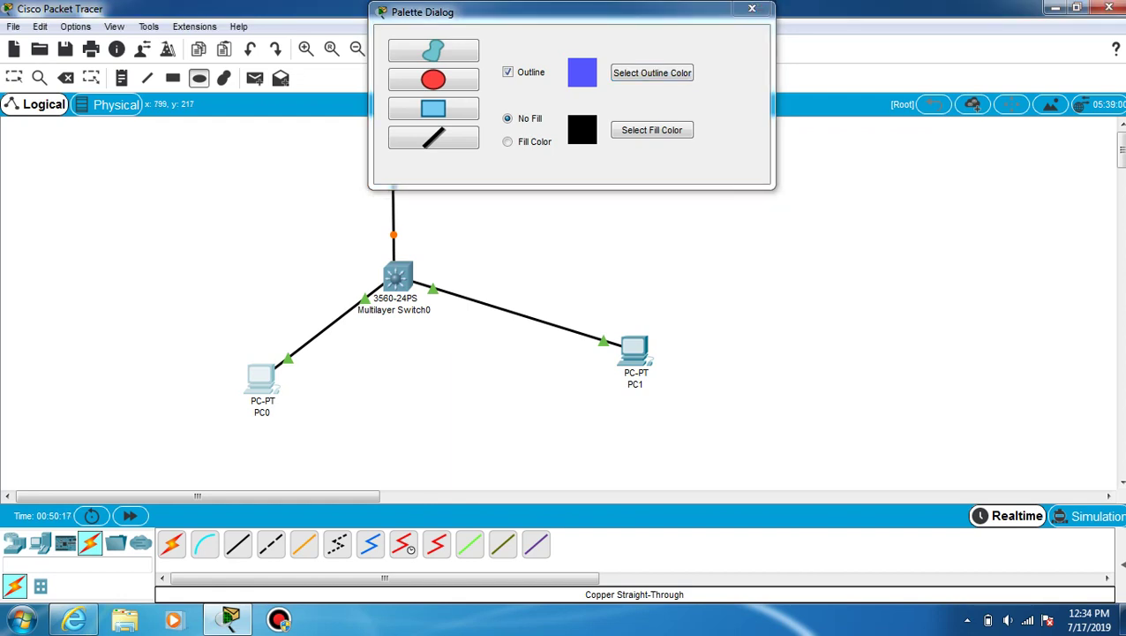
drag(663, 295, 584, 394)
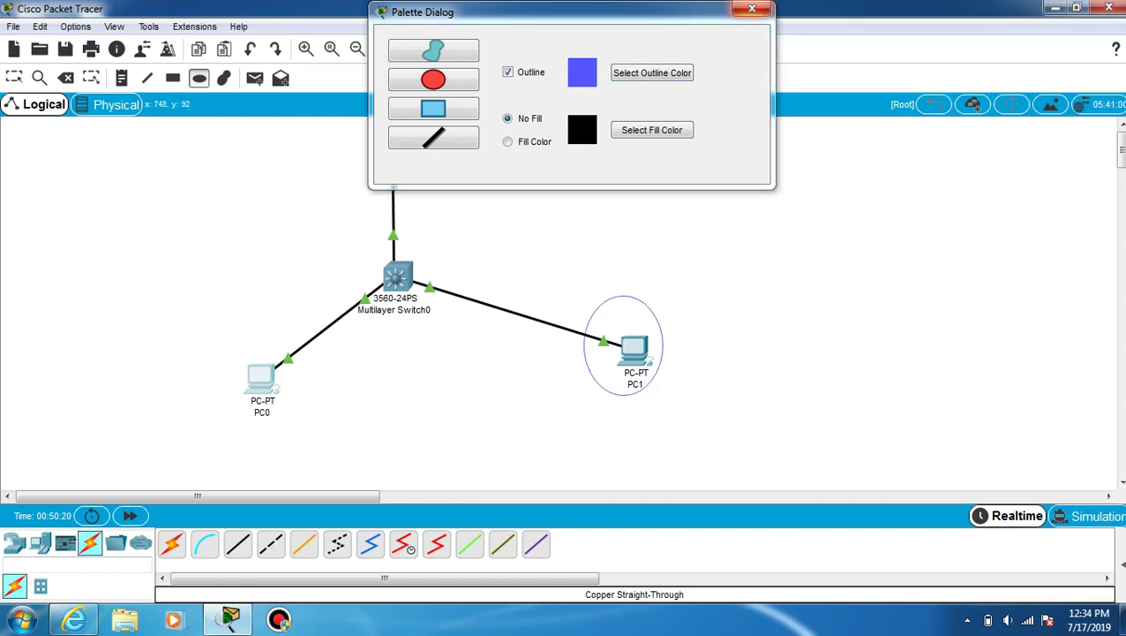
click(752, 7)
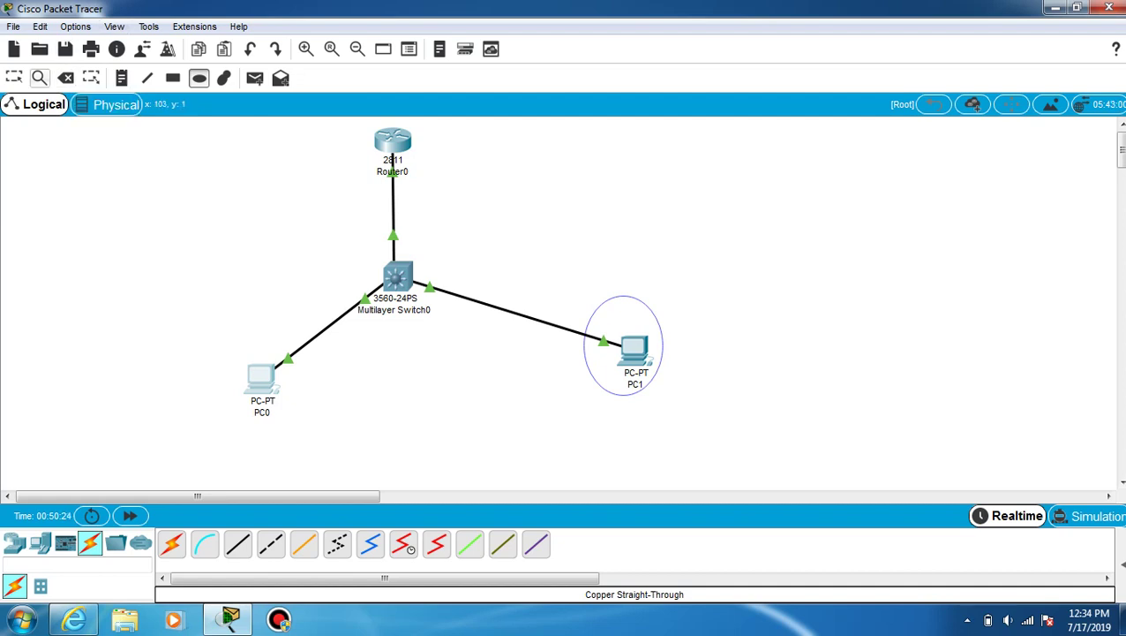
Add a note reading 192.168.5.120 above PC1
click(121, 78)
click(604, 271)
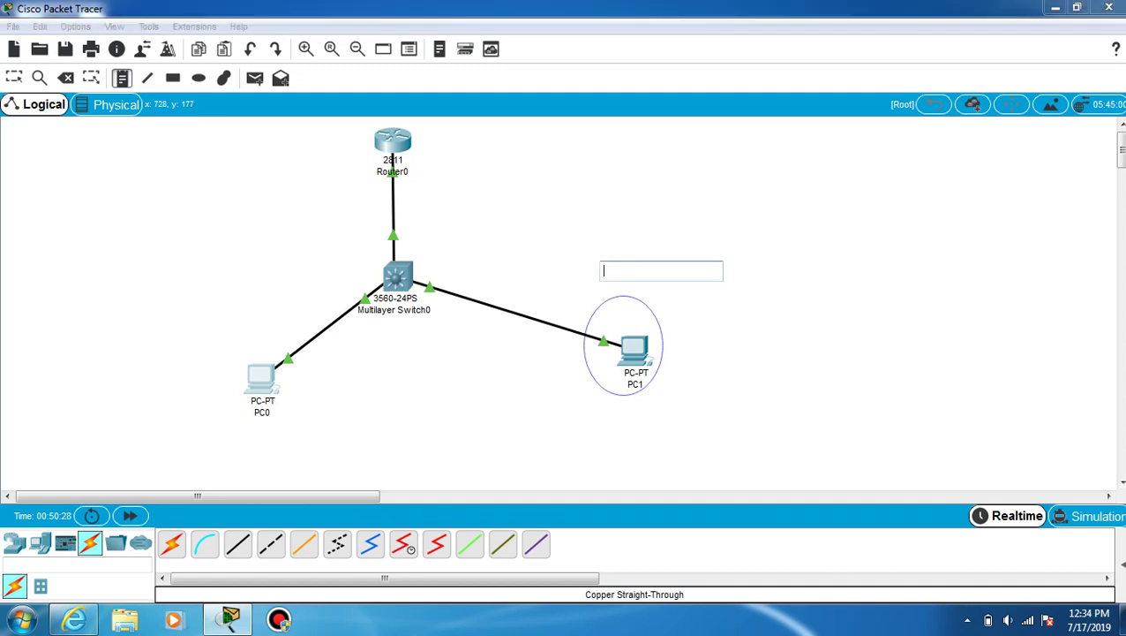
text(192.168.)
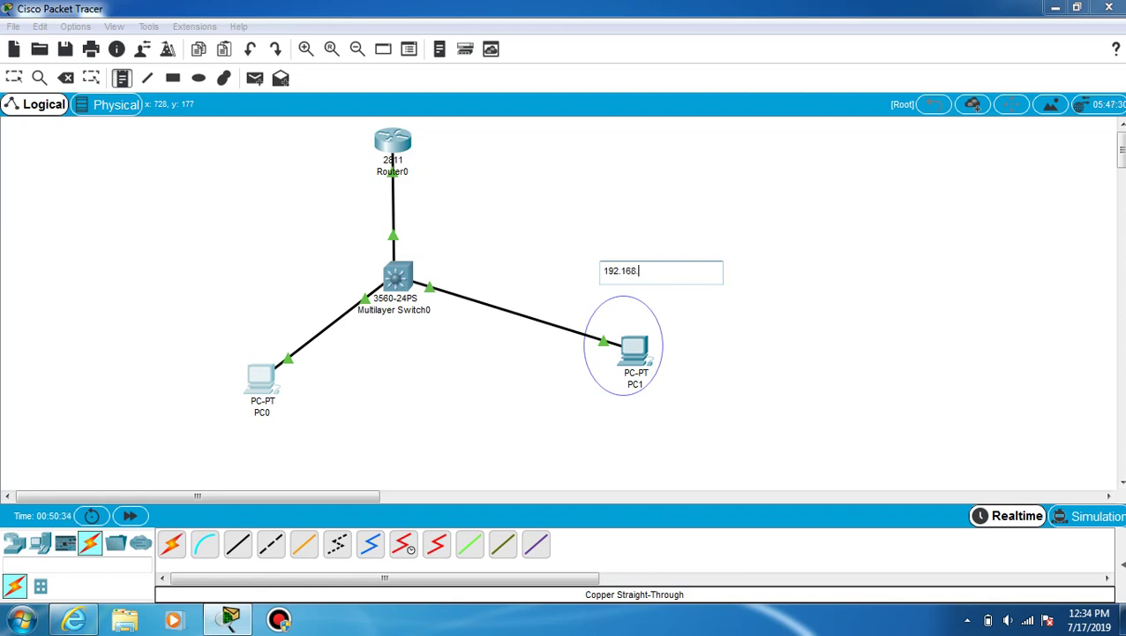
text(5.120)
key(Return)
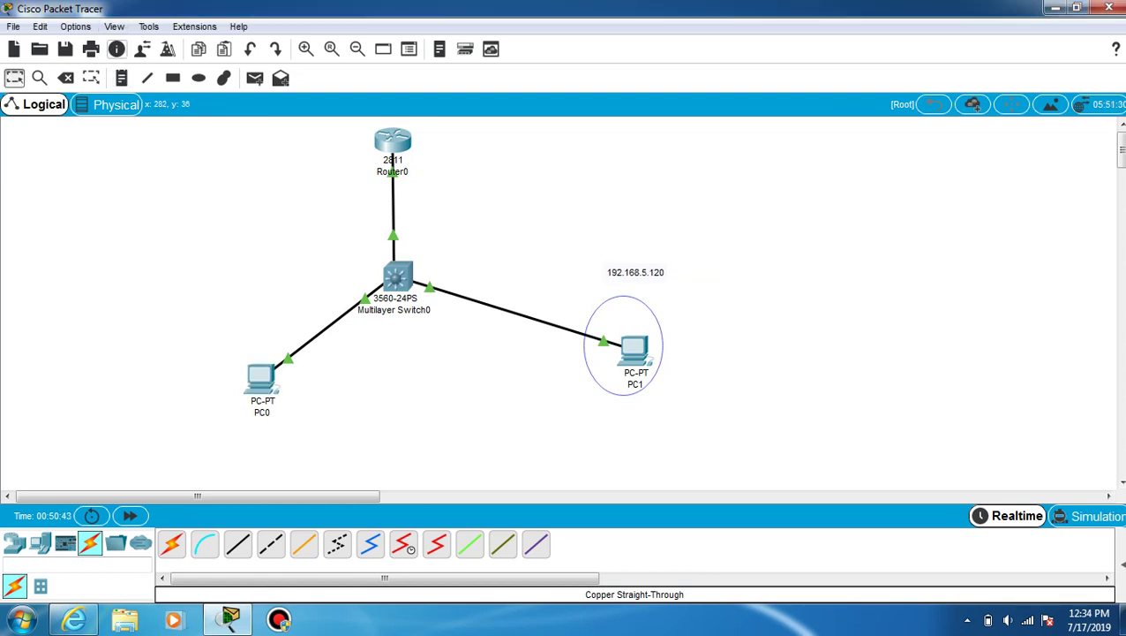
Add a note reading 192.168.5.100 beside PC0
key(n)
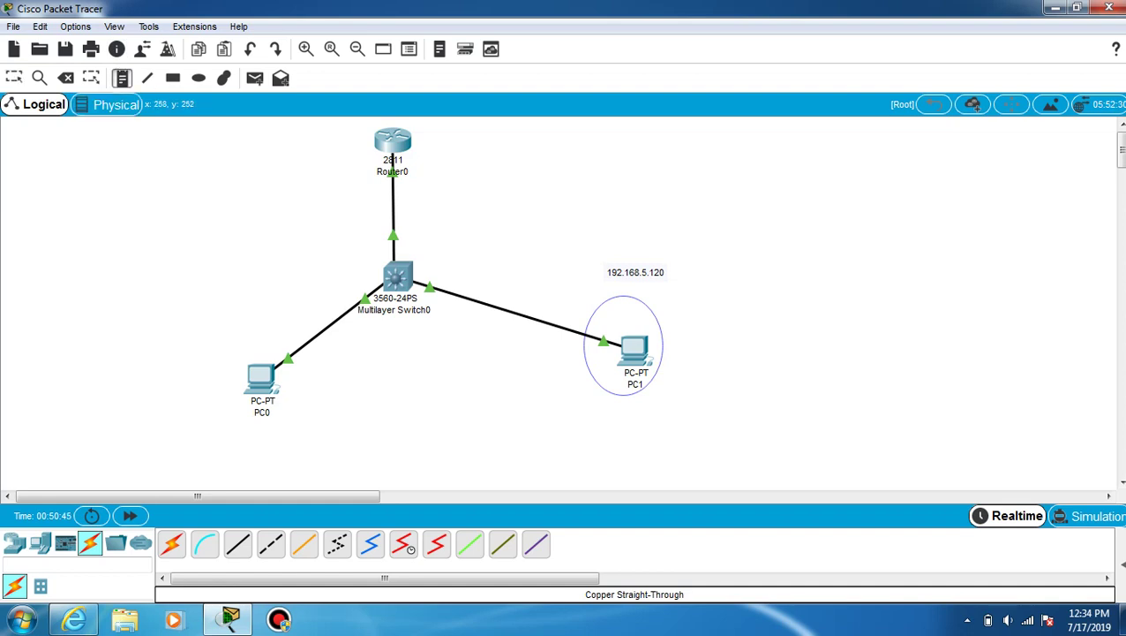
click(221, 325)
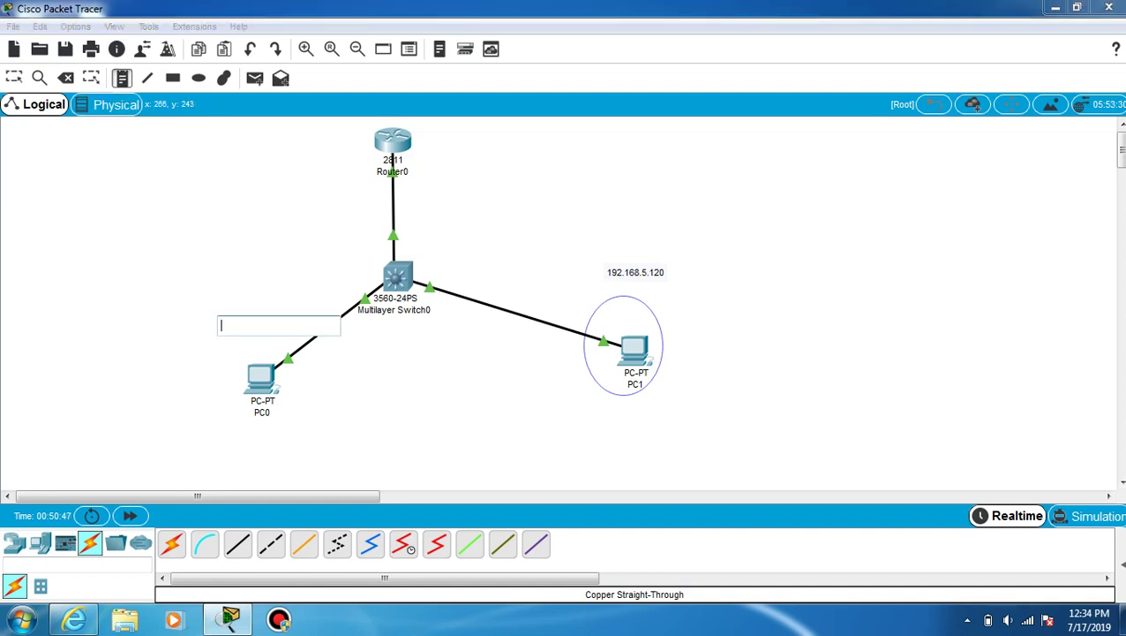
text(192.168.5.)
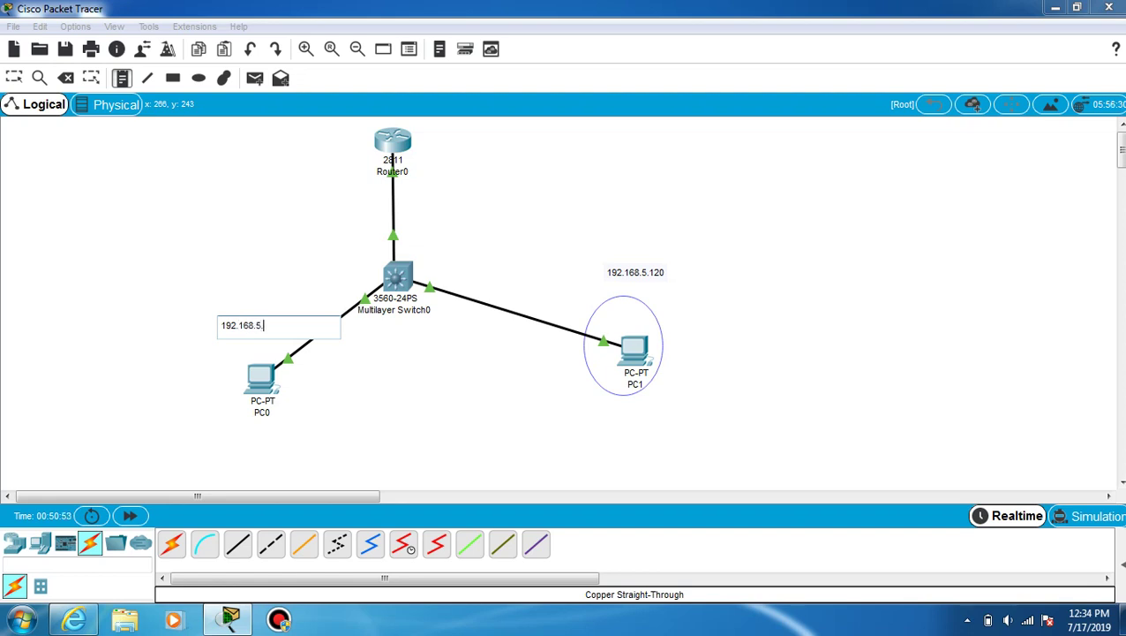
text(100)
key(Escape)
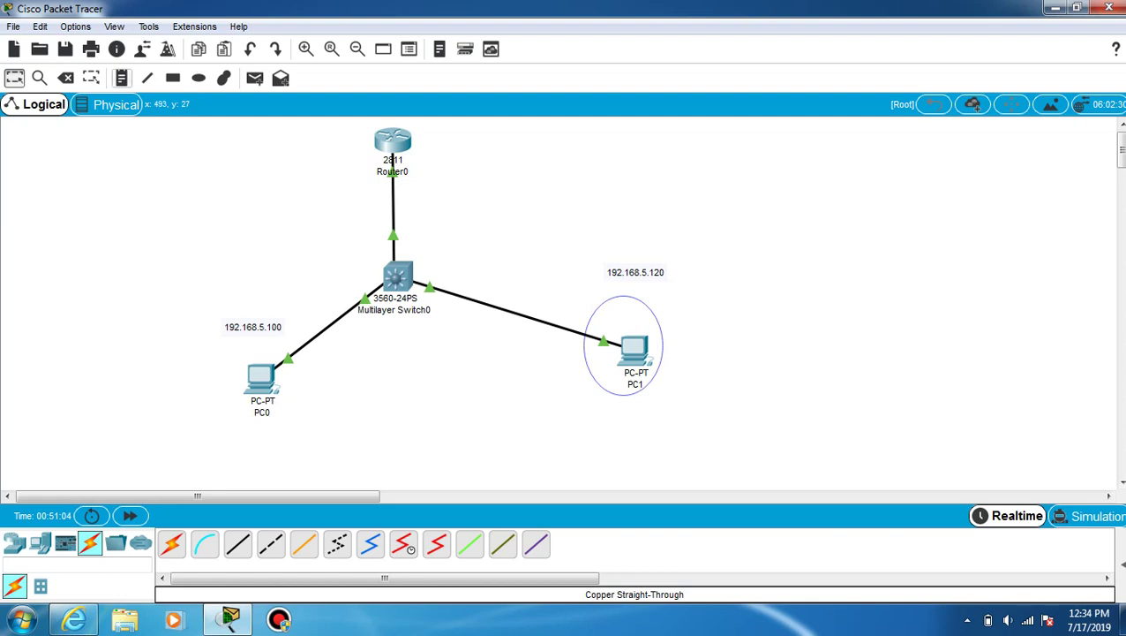
Add a note reading 192.168.5.1 beside Router0
click(121, 78)
click(432, 148)
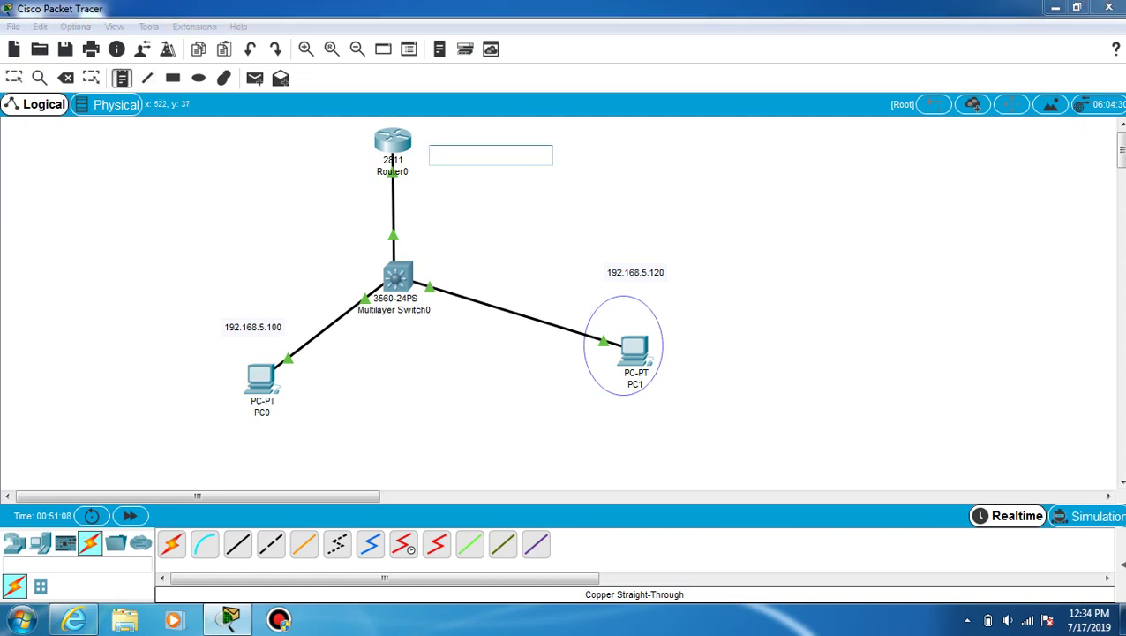
text(192.168.)
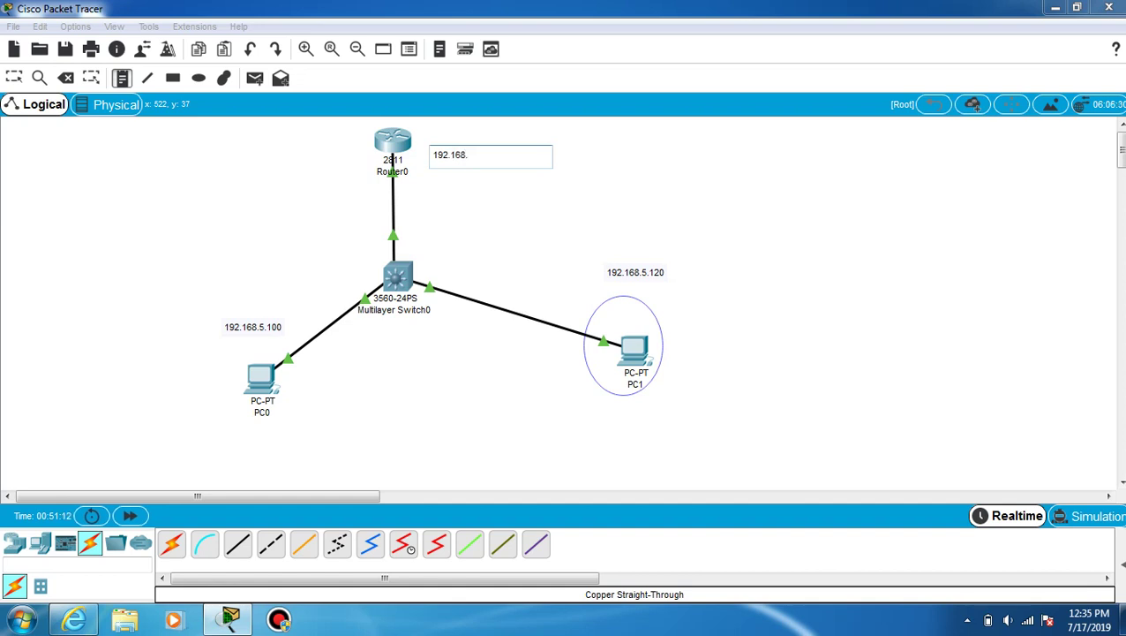
text(5.1)
key(Escape)
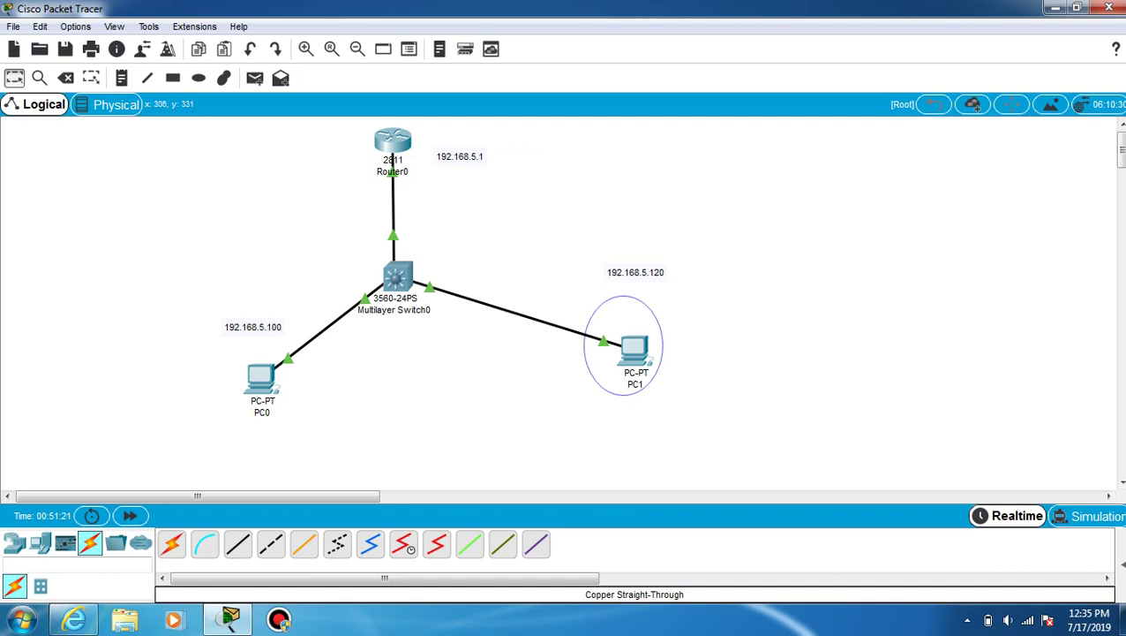
mouse_move(262, 388)
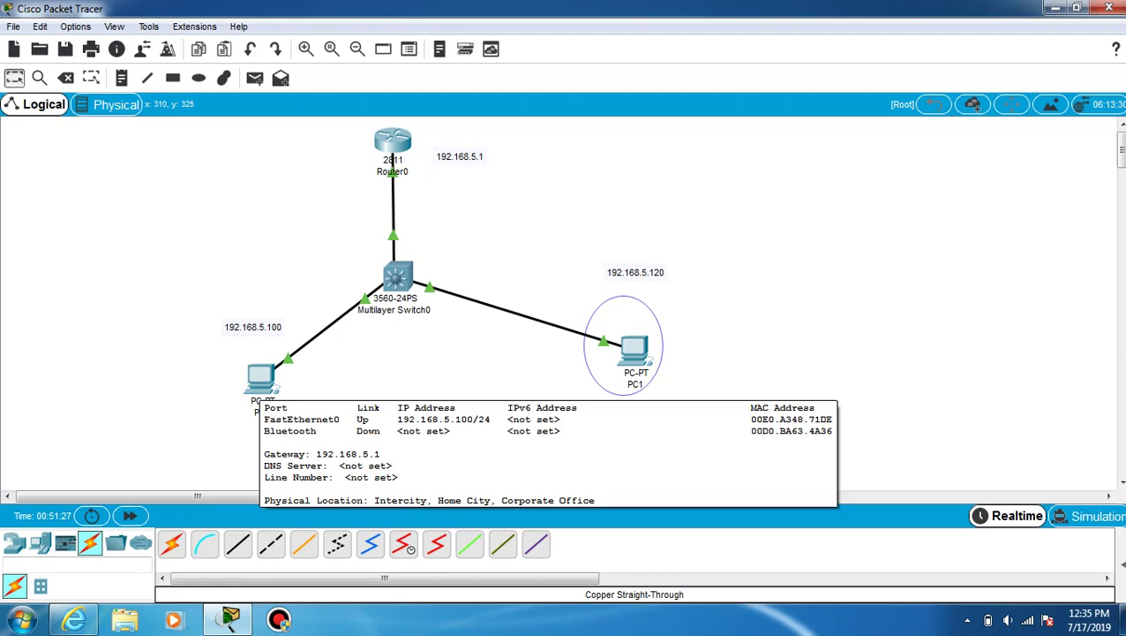
From PC0's Command Prompt, ping the router gateway 192.168.5.1
click(262, 381)
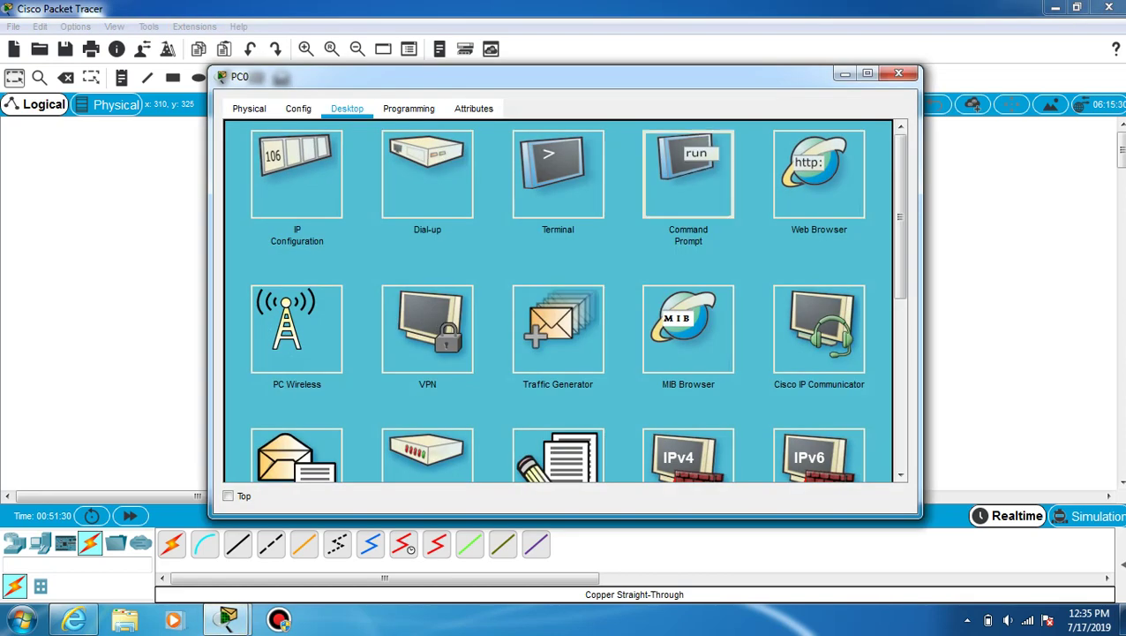
click(688, 174)
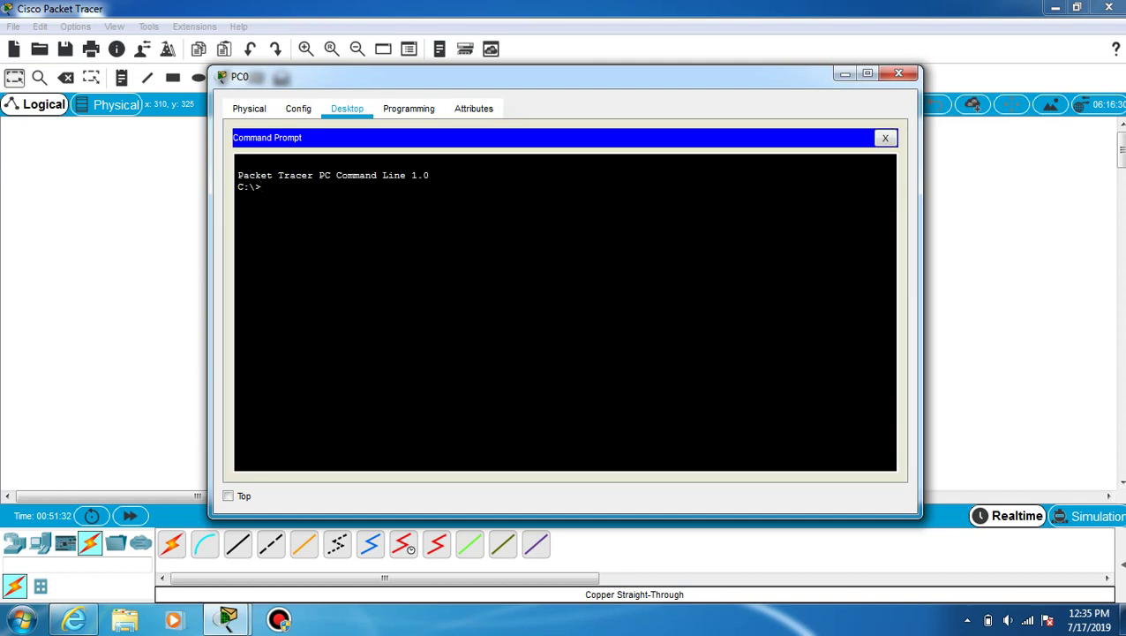
text(pin)
text(g 1)
text(92.1)
text(68.1)
text(5.1)
key(Return)
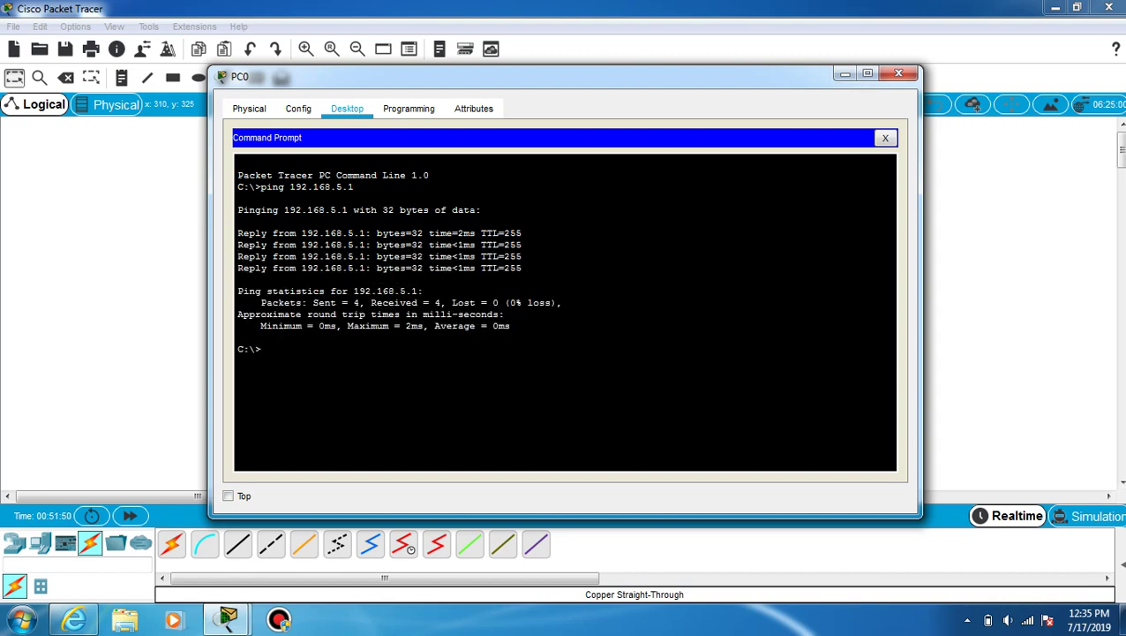
Ping 192.168.5.100 and 192.168.5.120 from PC0, then close PC0's window
key(Up)
key(BackSpace)
text(100)
key(Return)
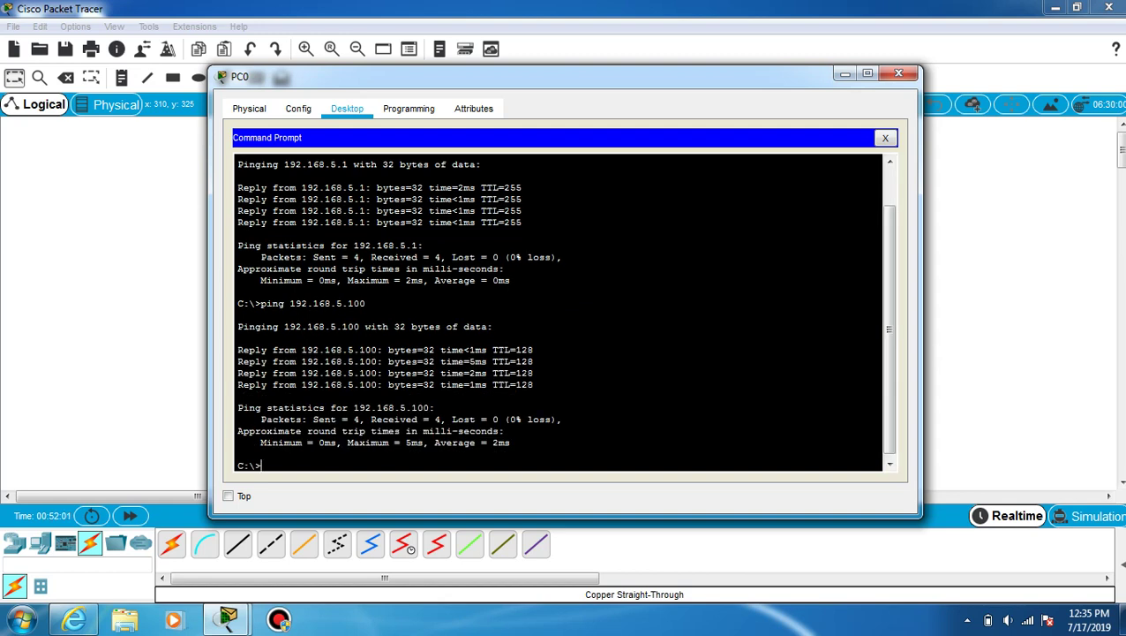
key(Up)
key(BackSpace)
key(BackSpace)
text(20)
key(Return)
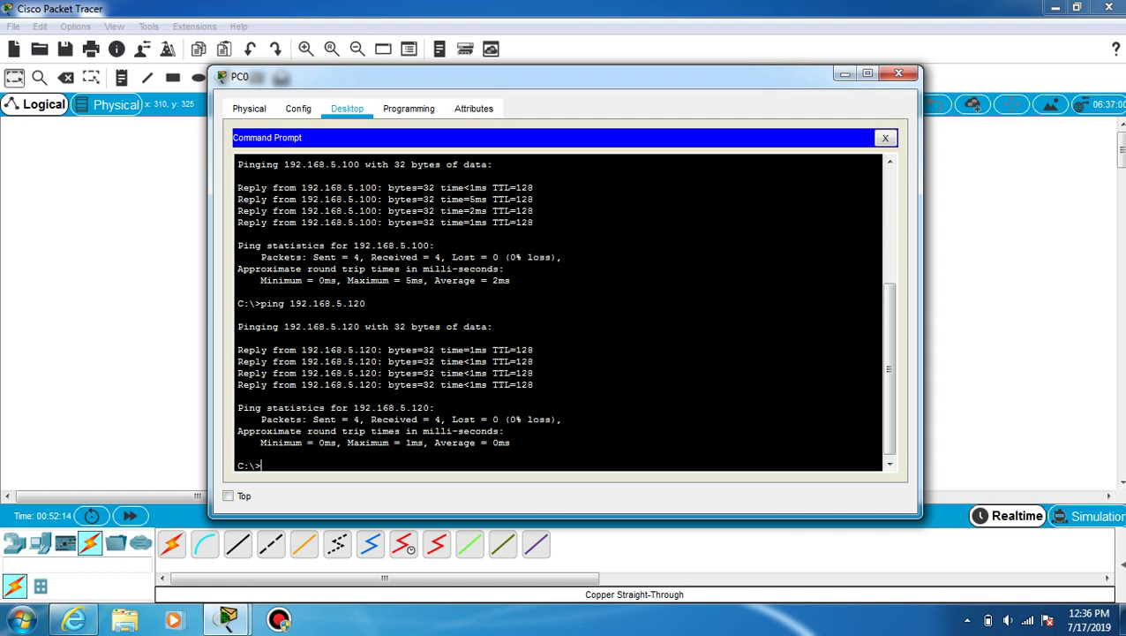
click(898, 73)
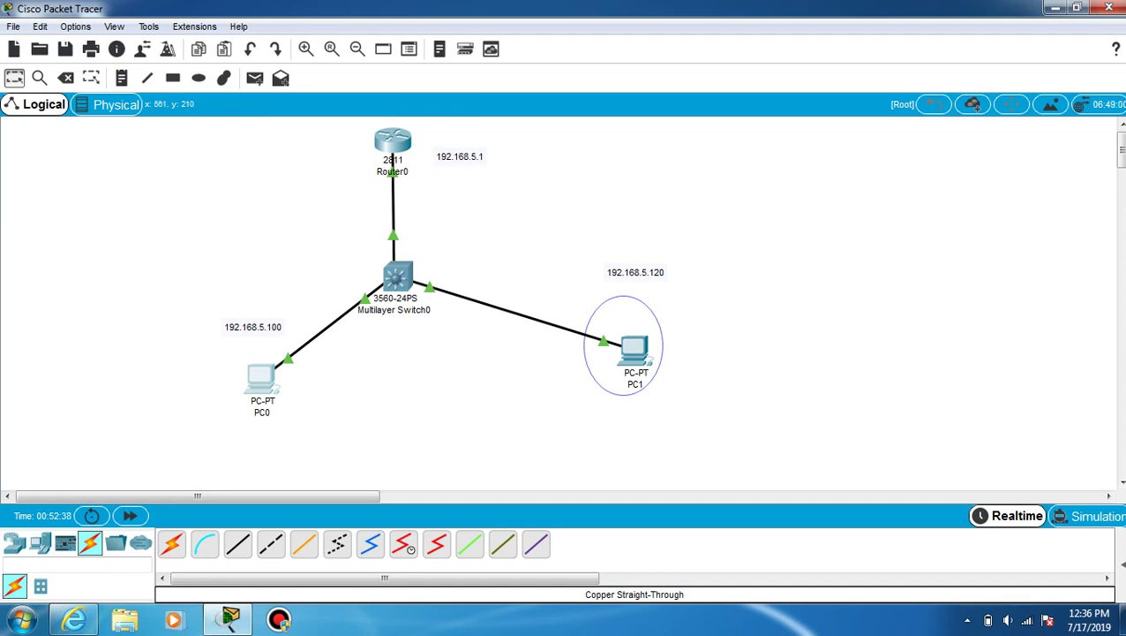
Add a simple ICMP PDU from source PC1 to destination PC0
click(255, 78)
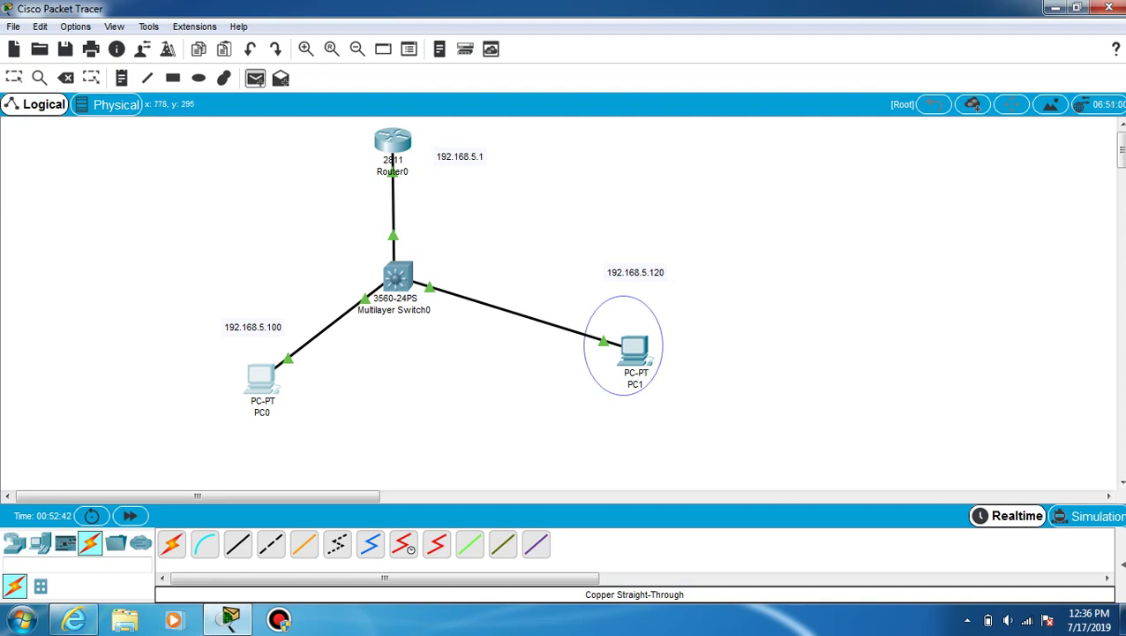
click(643, 356)
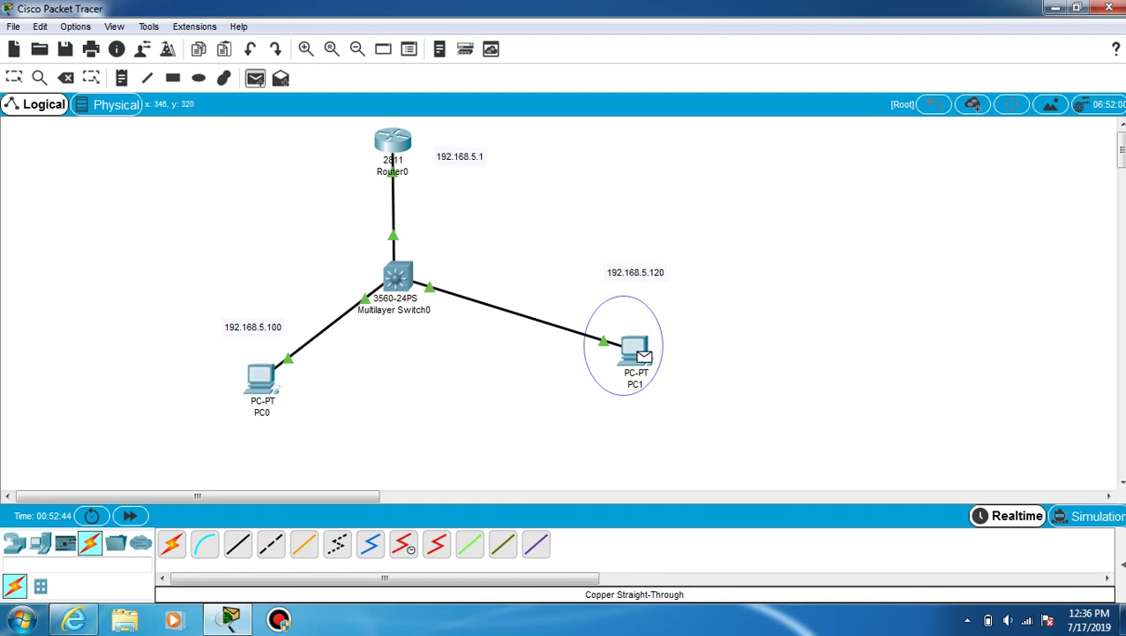
click(248, 376)
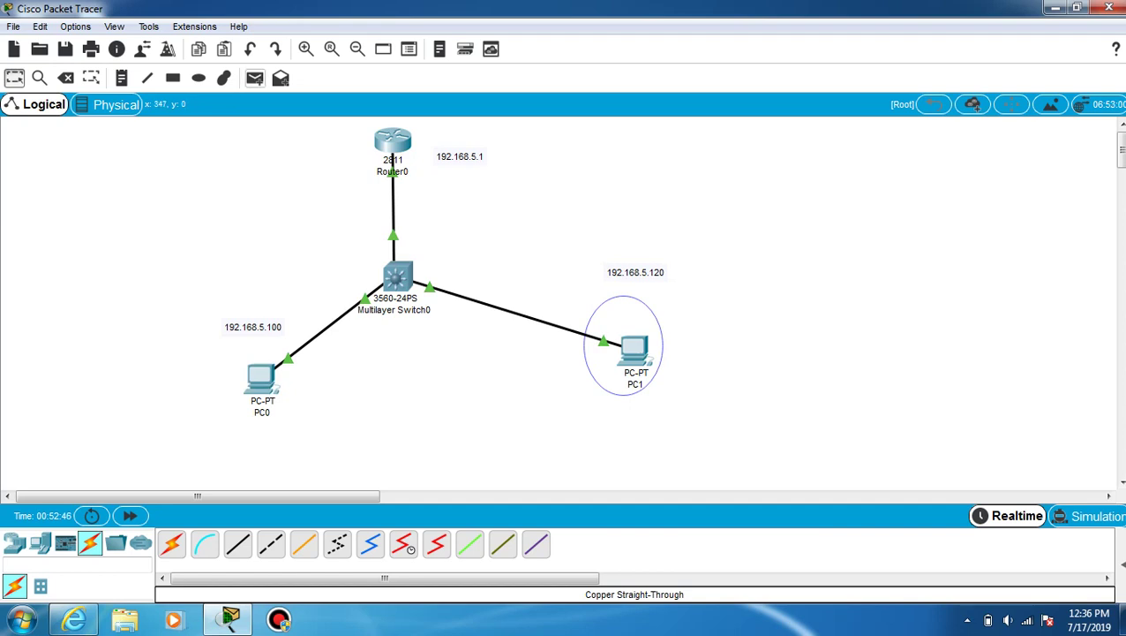
click(255, 78)
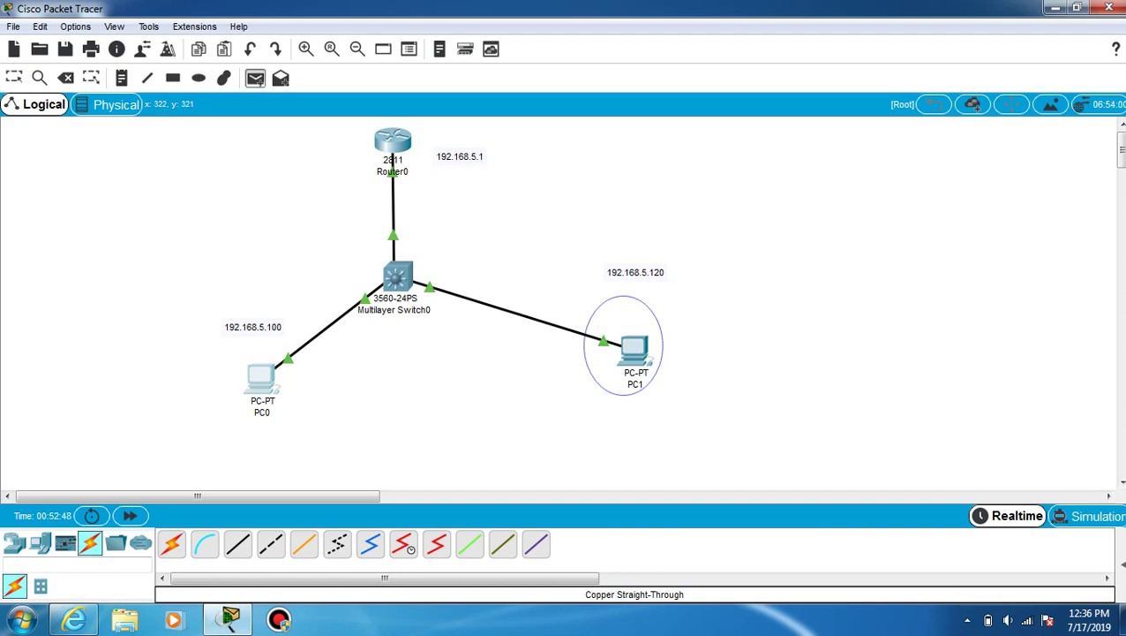
key(Escape)
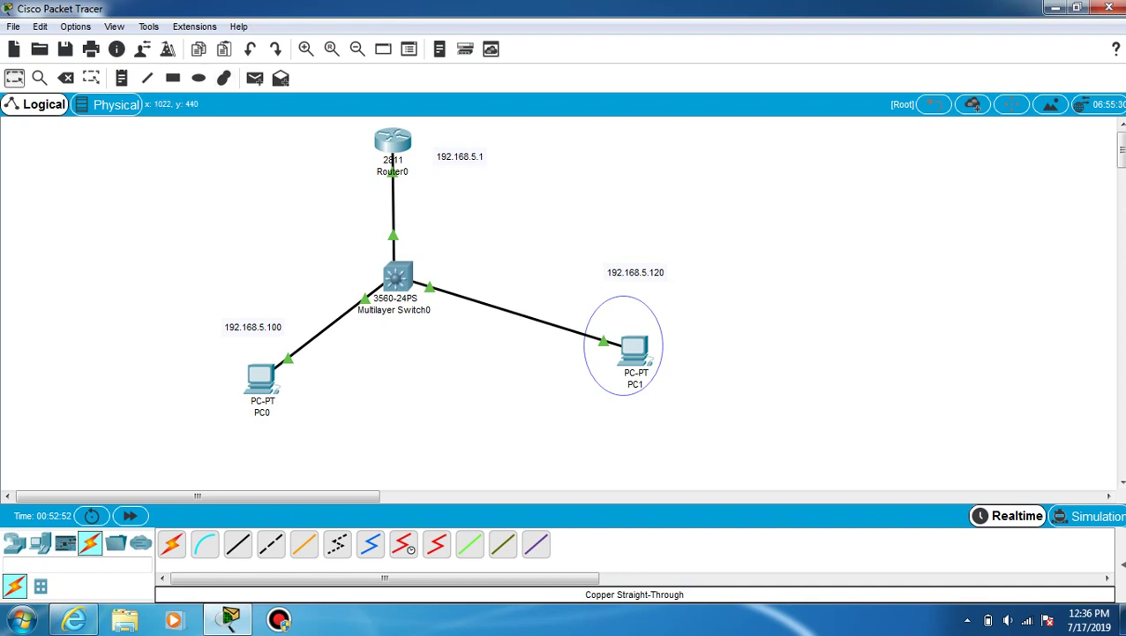
Play the ICMP test packets in Simulation mode and close the event list
click(1088, 516)
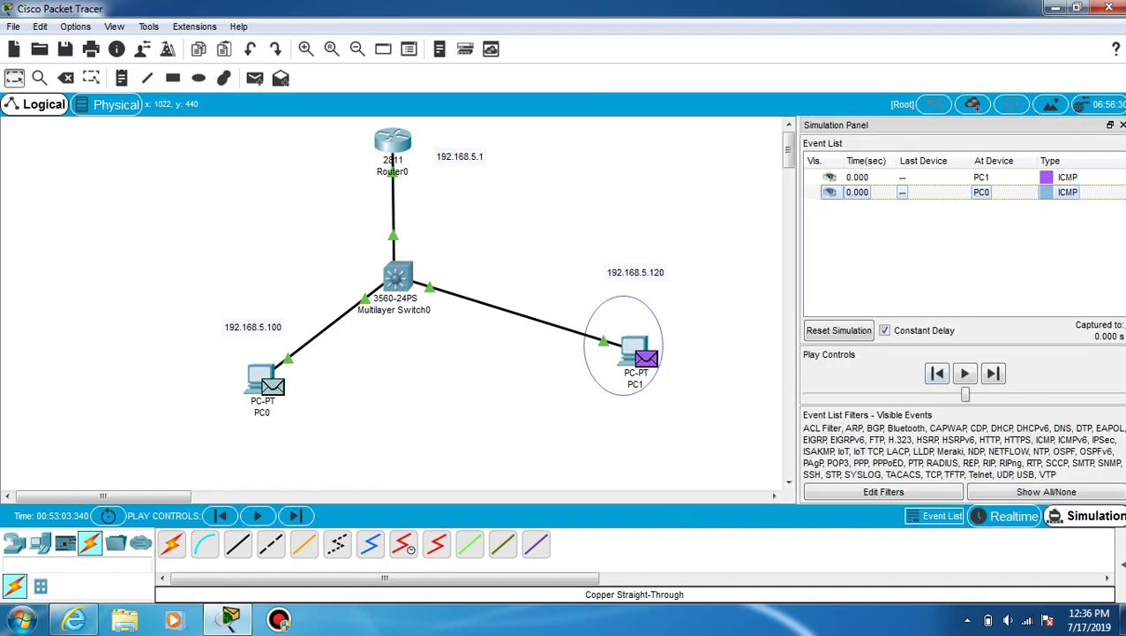
click(965, 374)
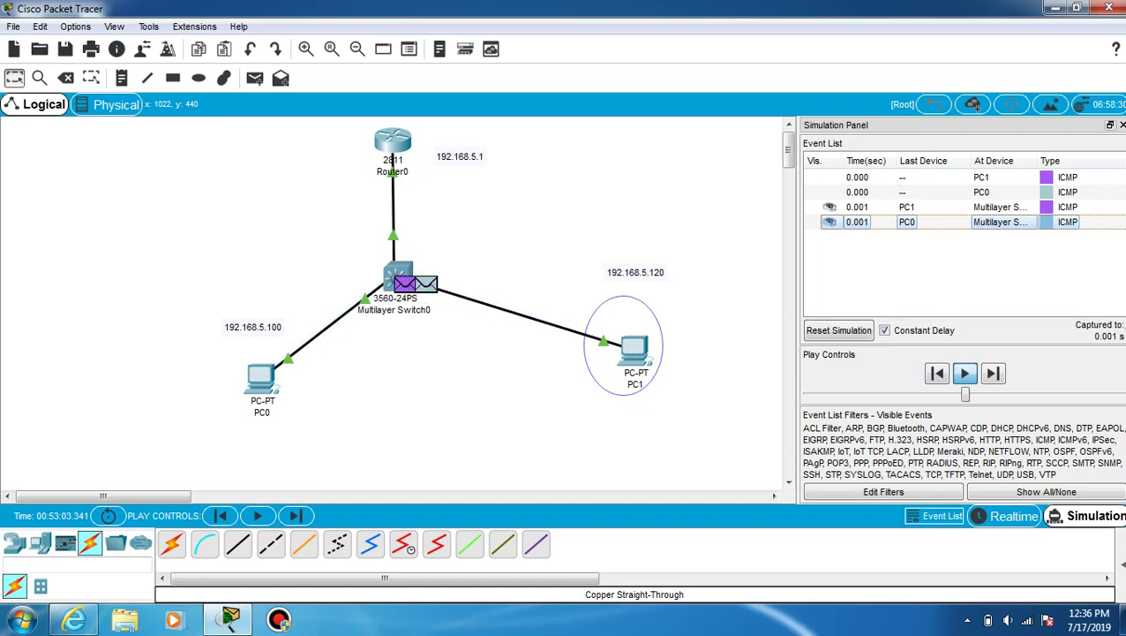
click(1122, 124)
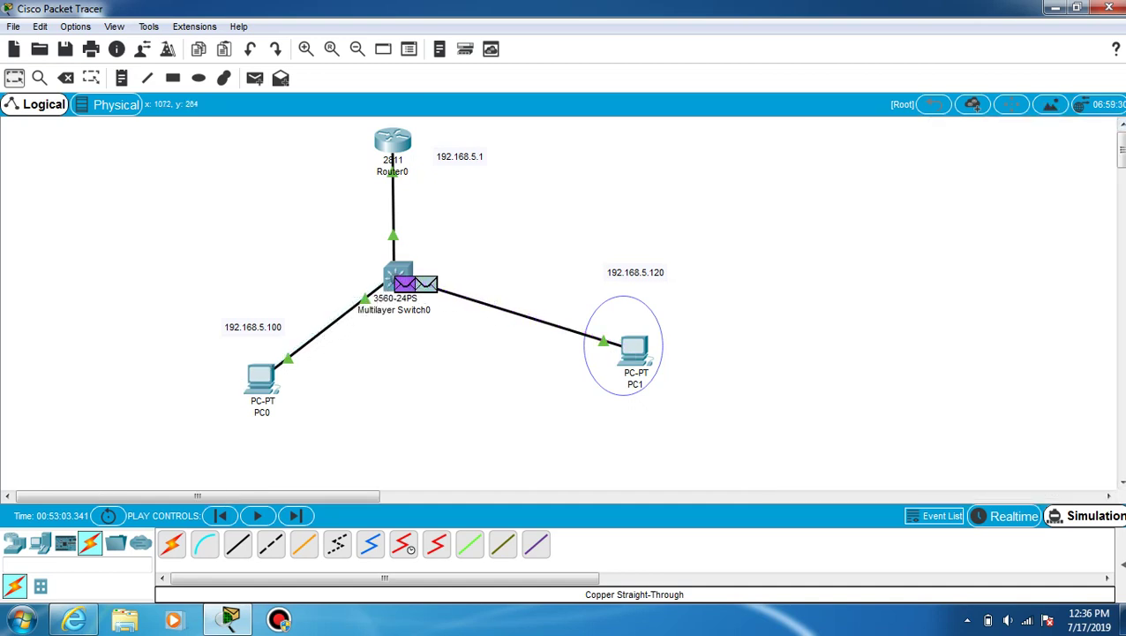